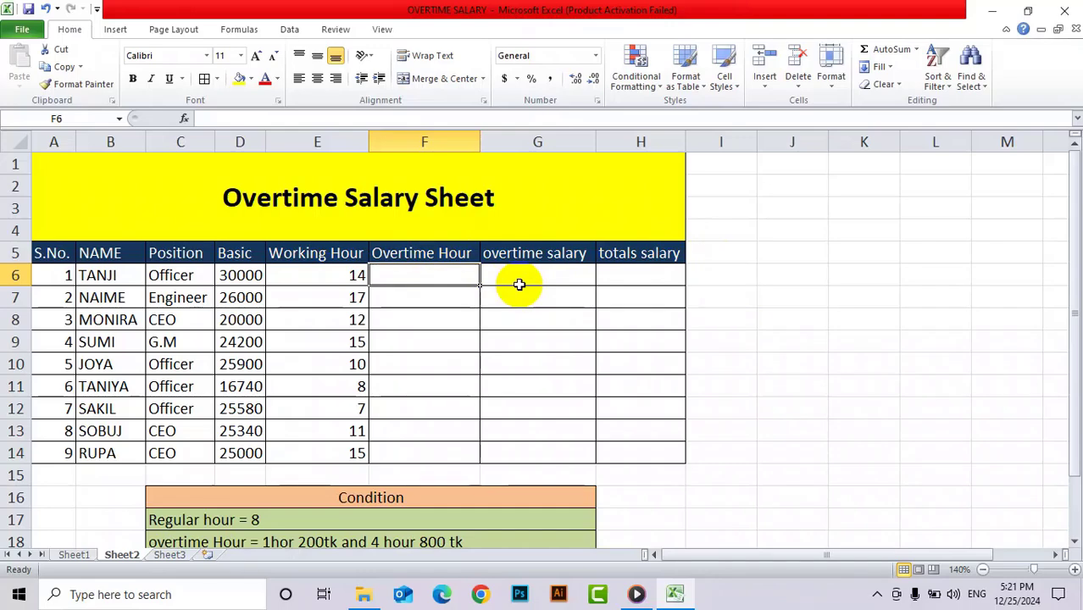
# Enter the formula =IF(E6>8,E6-8,0) in the first Overtime Hour cell, F6
pyautogui.moveTo(1074, 225); pyautogui.dragTo(1075, 250)
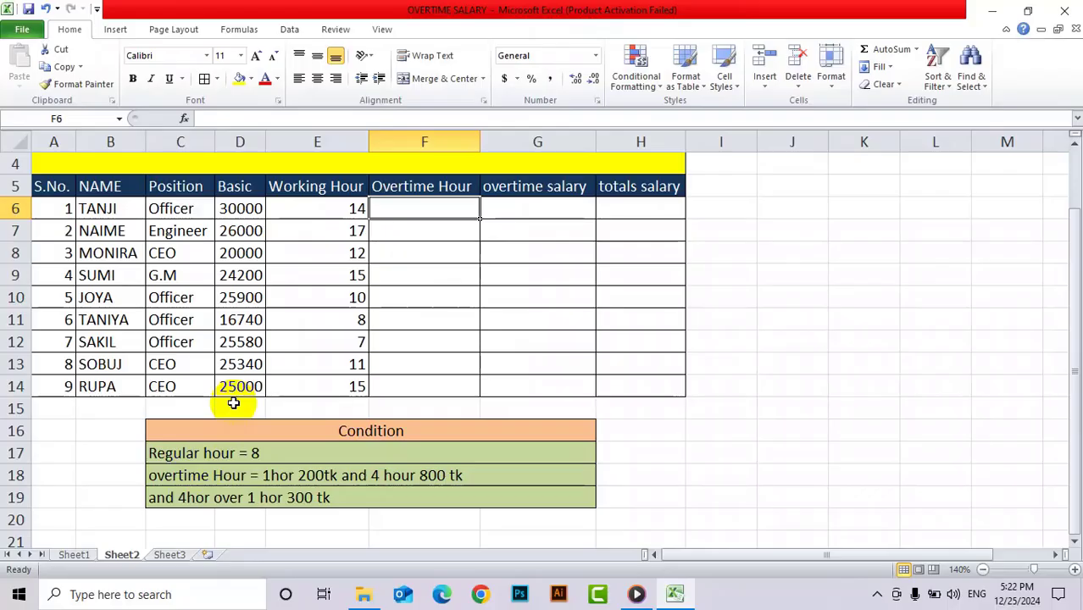
pyautogui.moveTo(1071, 295); pyautogui.dragTo(1076, 216)
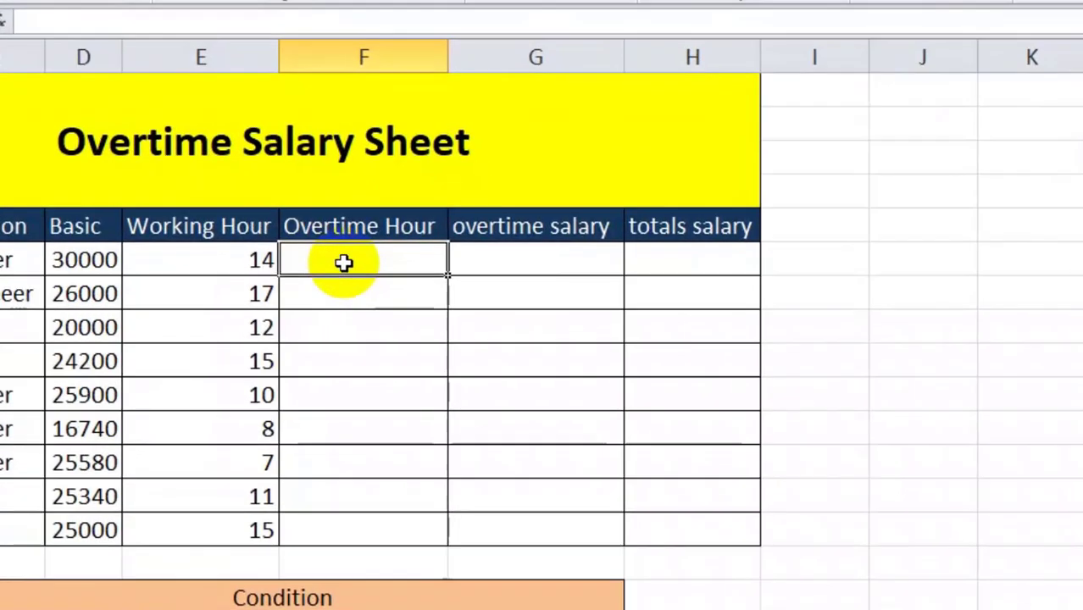
pyautogui.write('=')
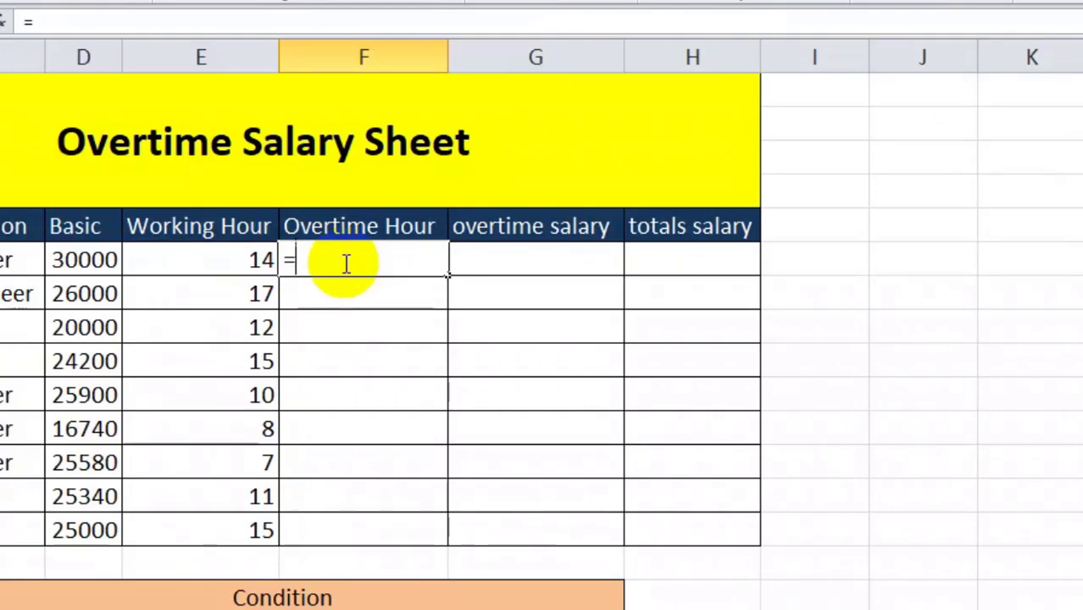
pyautogui.write('if')
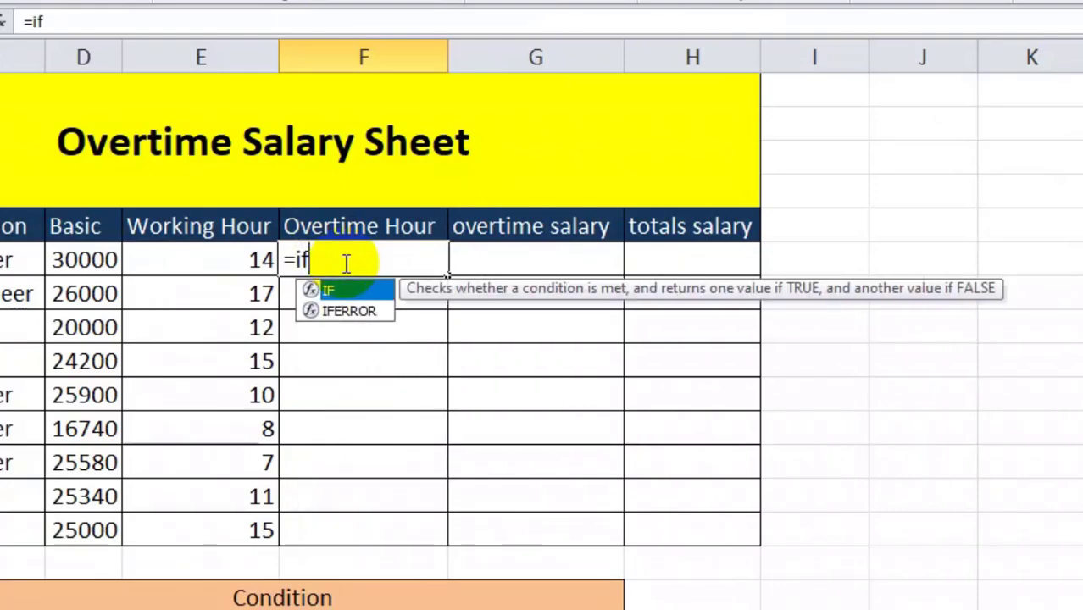
pyautogui.write('(')
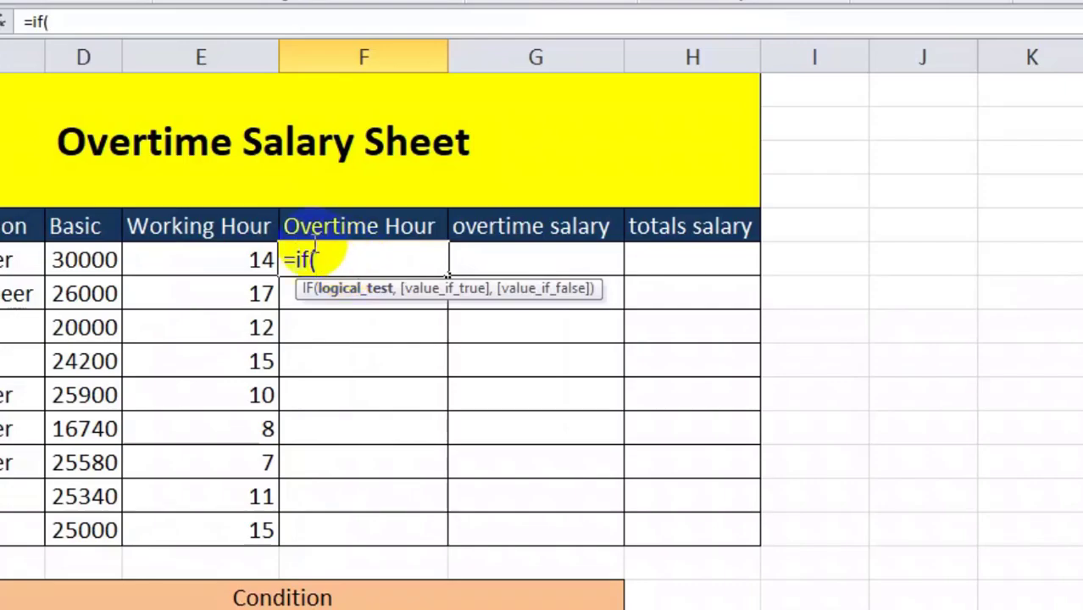
pyautogui.click(218, 260)
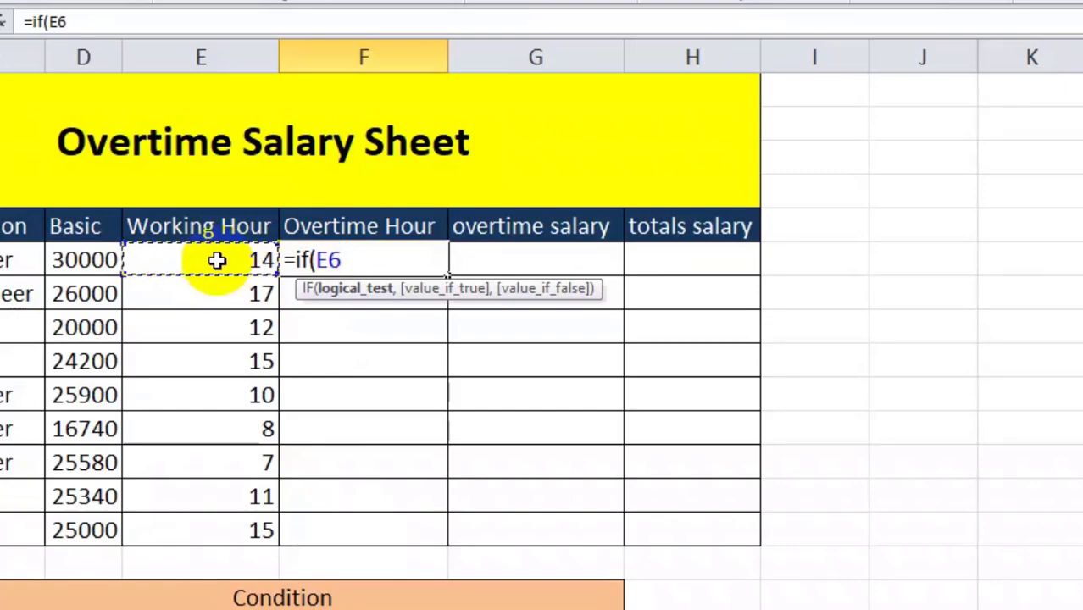
pyautogui.write('>')
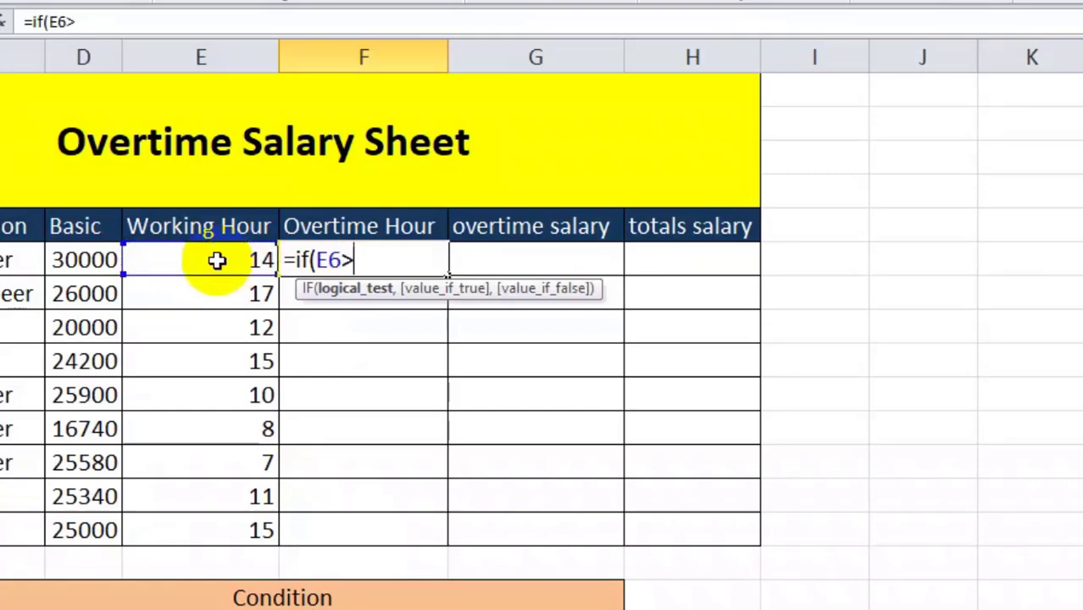
pyautogui.write('8,')
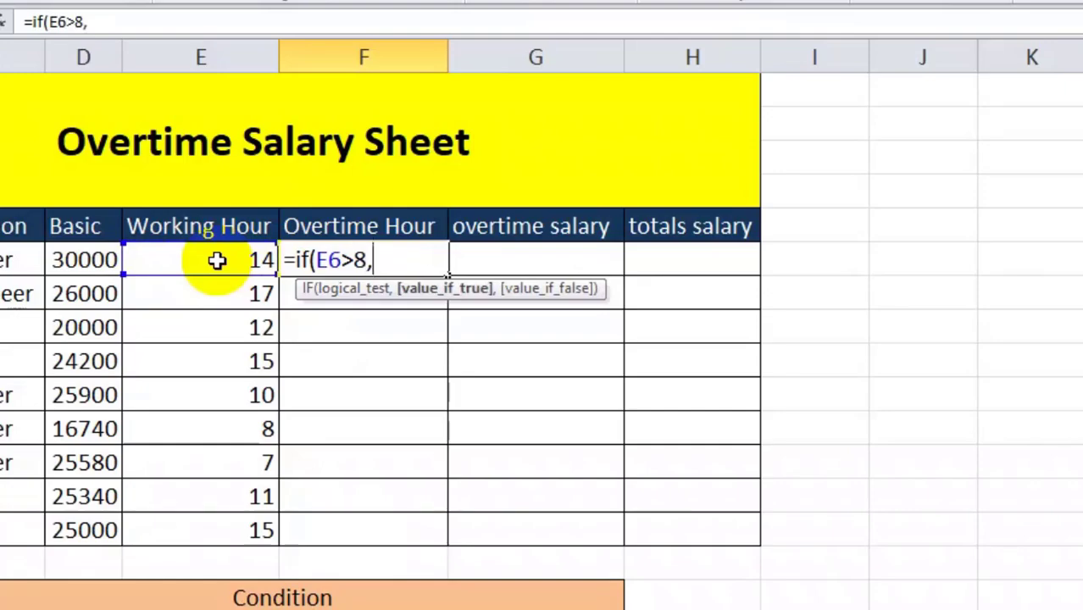
pyautogui.click(218, 260)
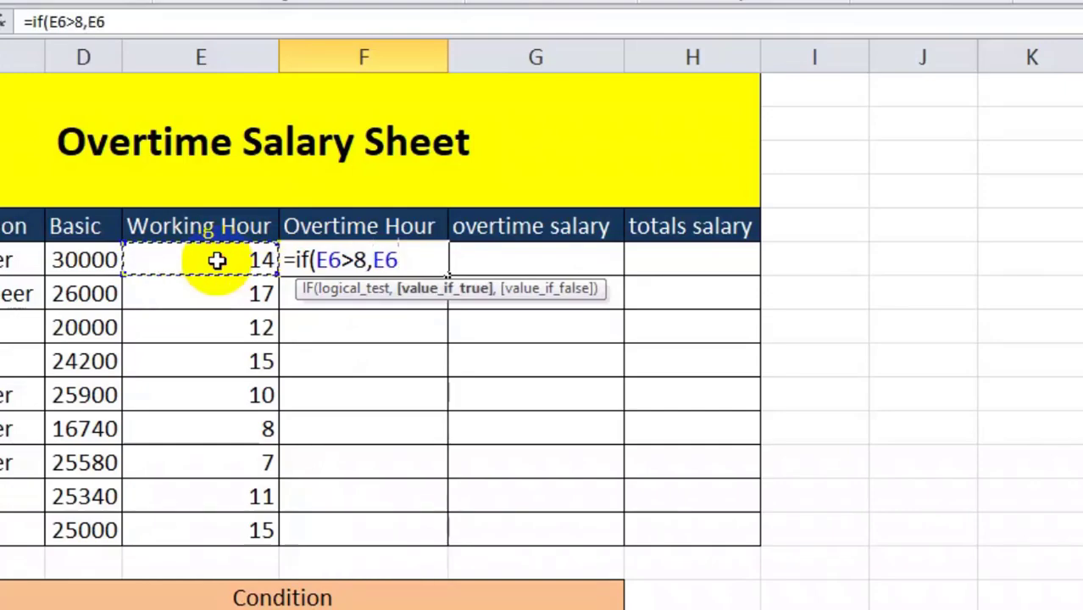
pyautogui.write('-8')
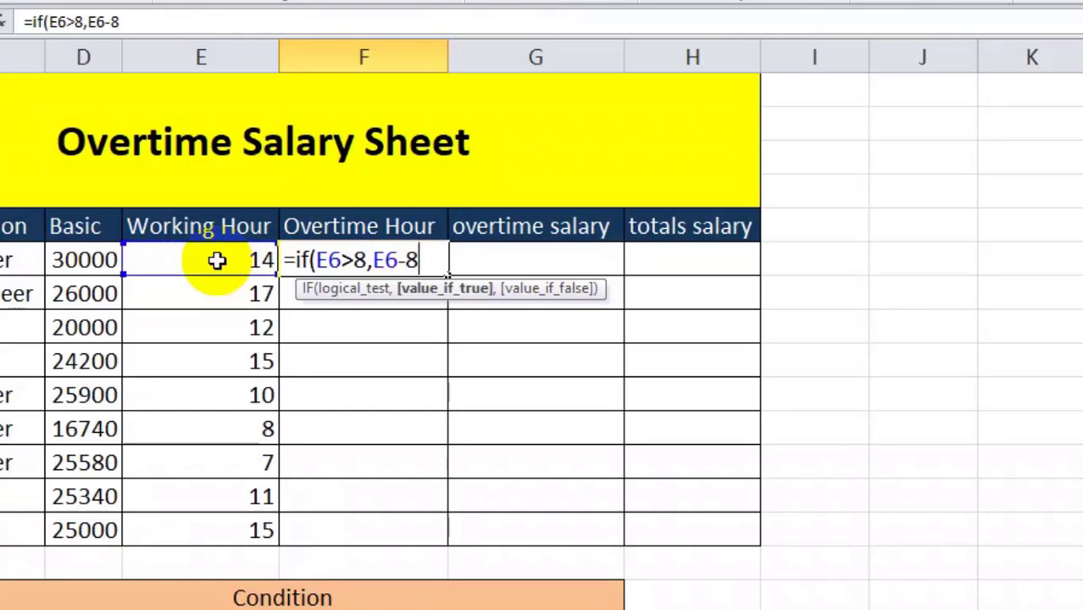
pyautogui.write(',0')
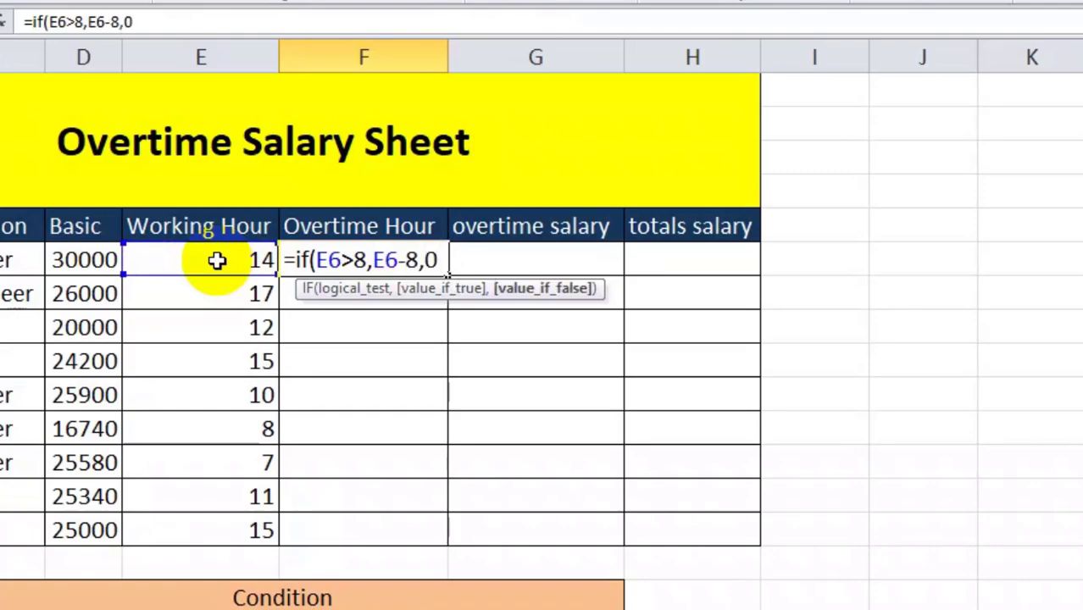
pyautogui.write(')')
pyautogui.press('Return')
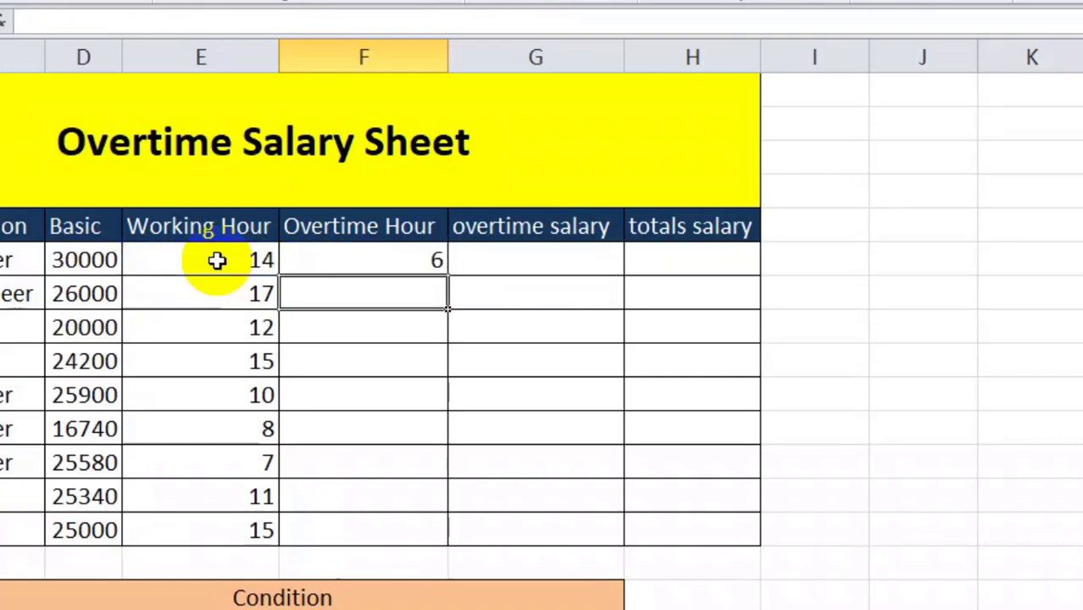
# Review the F6 overtime formula against the working hour value in E6
pyautogui.click(326, 262)
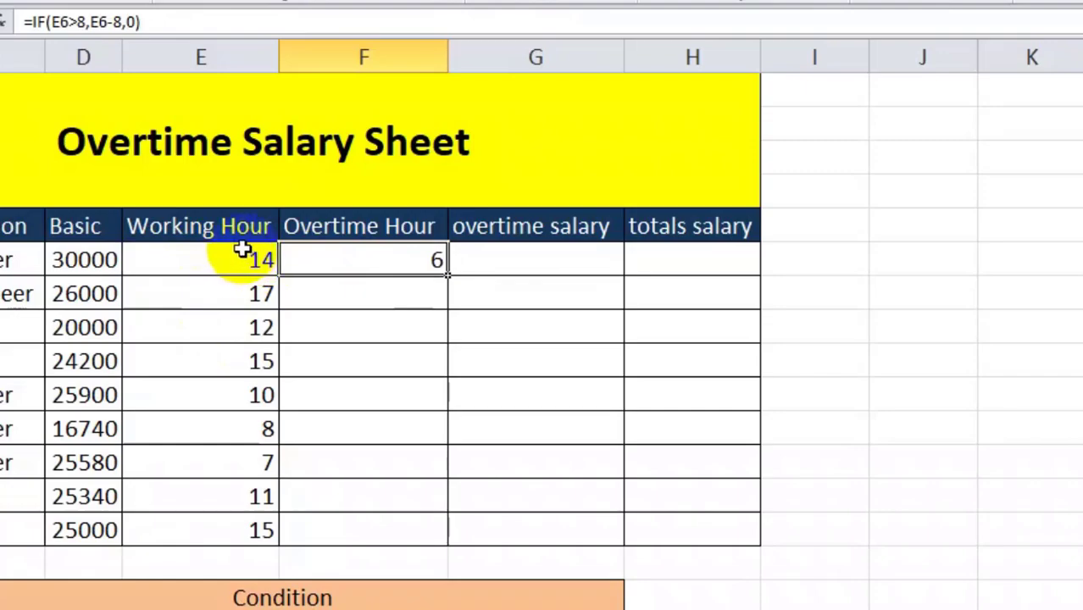
pyautogui.click(242, 256)
pyautogui.click(381, 263)
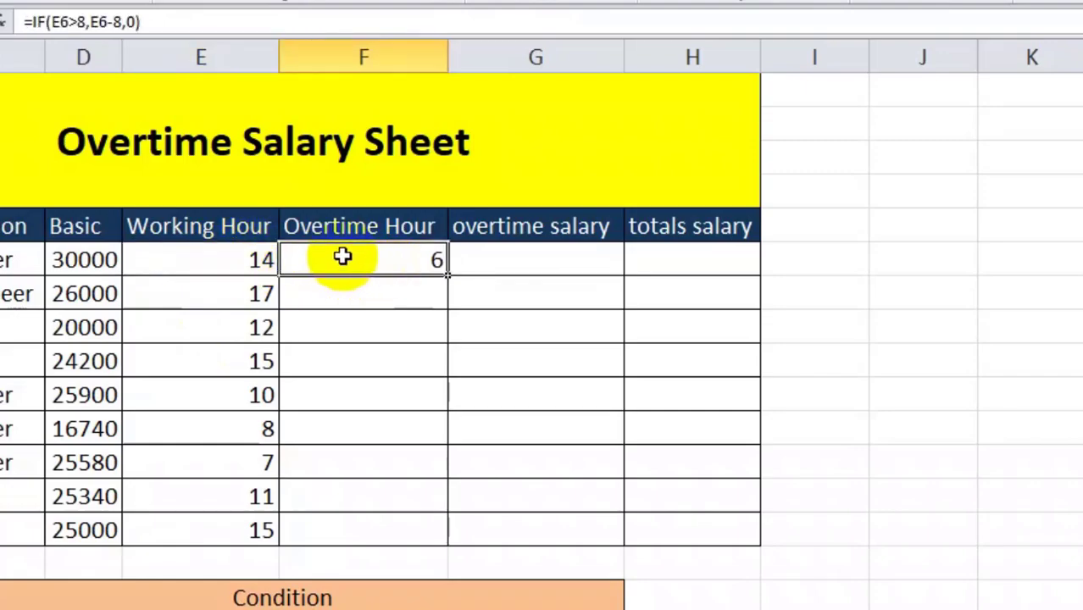
pyautogui.click(202, 258)
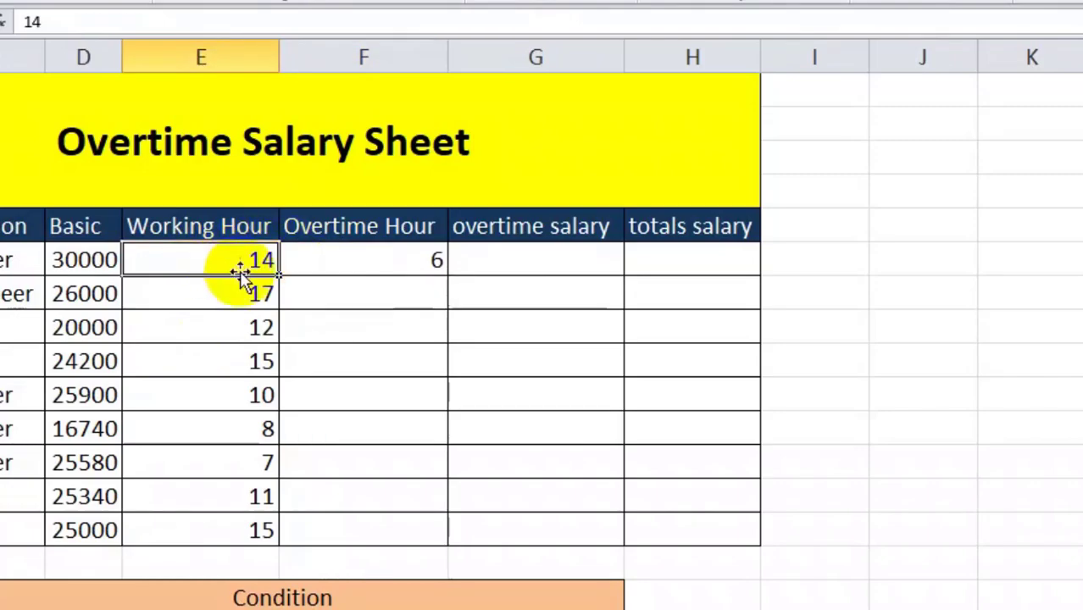
pyautogui.click(343, 258)
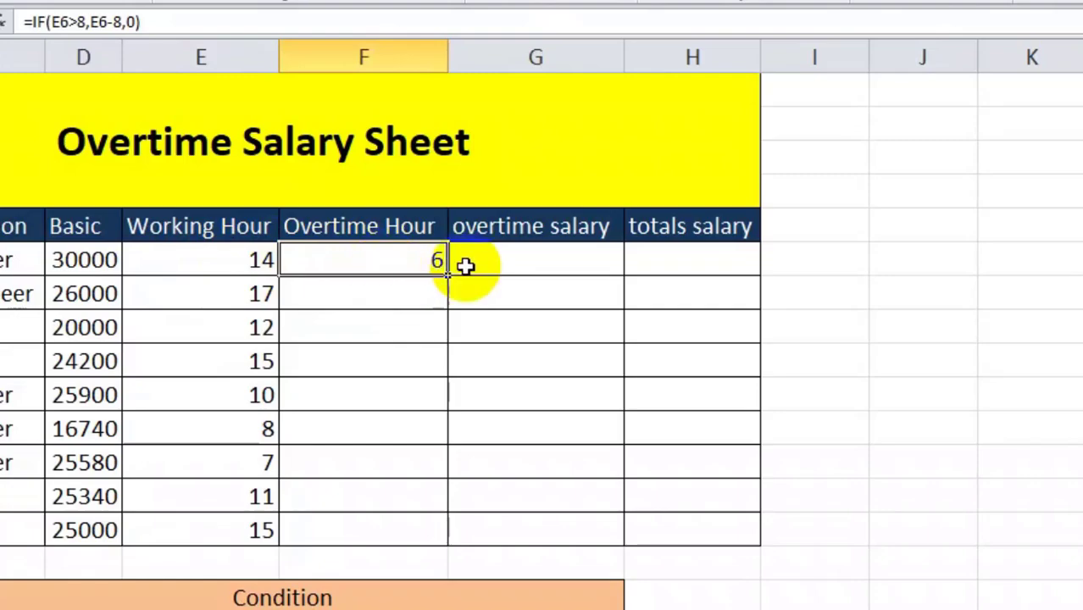
# In the first overtime salary cell, G6, begin an IF formula testing E6>4 with true value (4*200+(F6-4)*300)
pyautogui.click(526, 263)
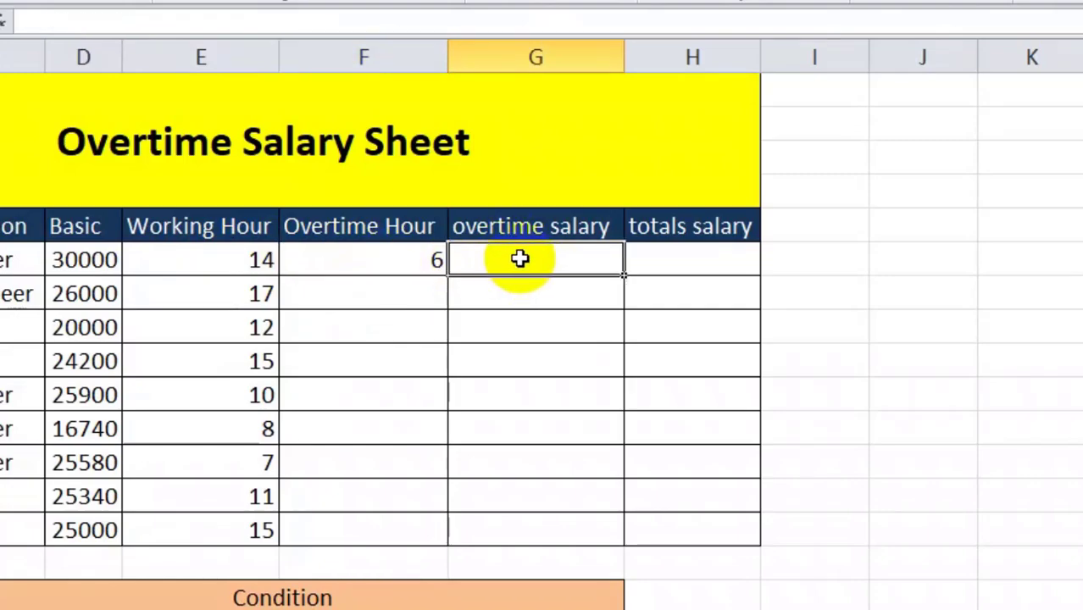
pyautogui.write('=')
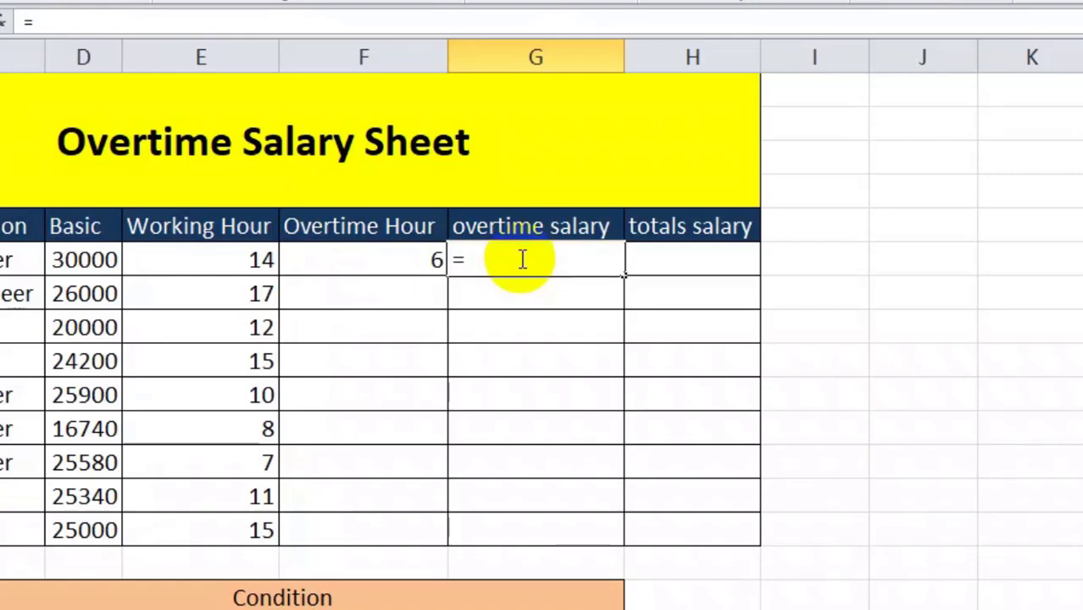
pyautogui.write('if')
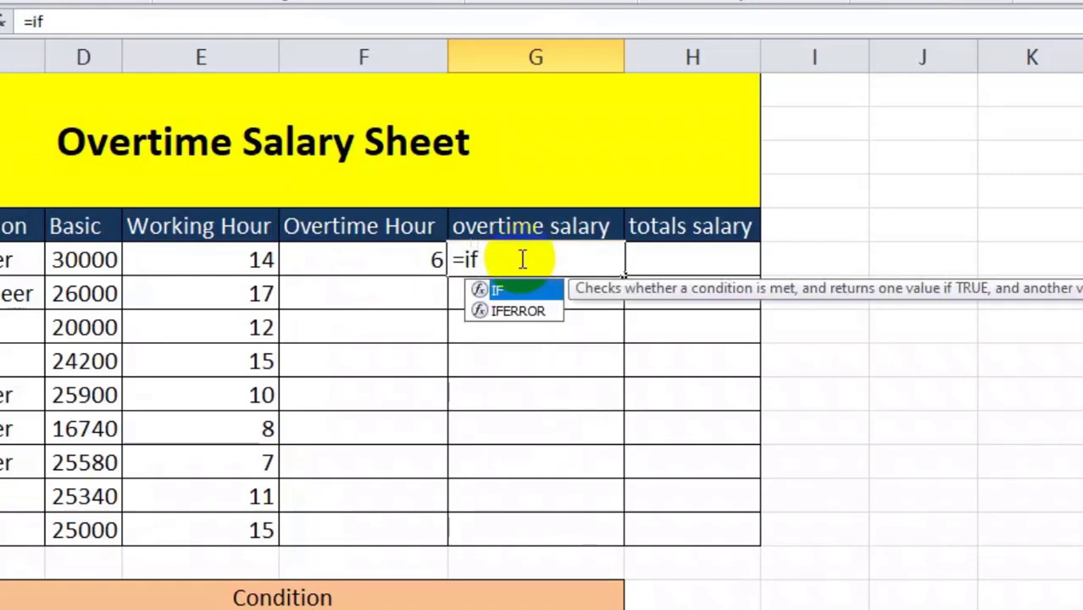
pyautogui.write('(')
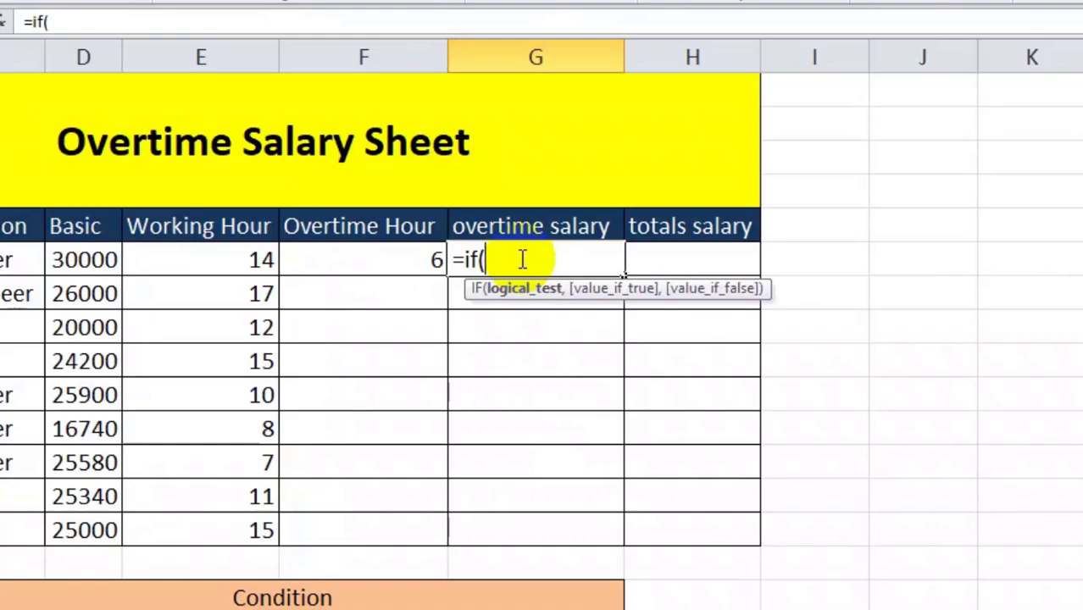
pyautogui.click(225, 260)
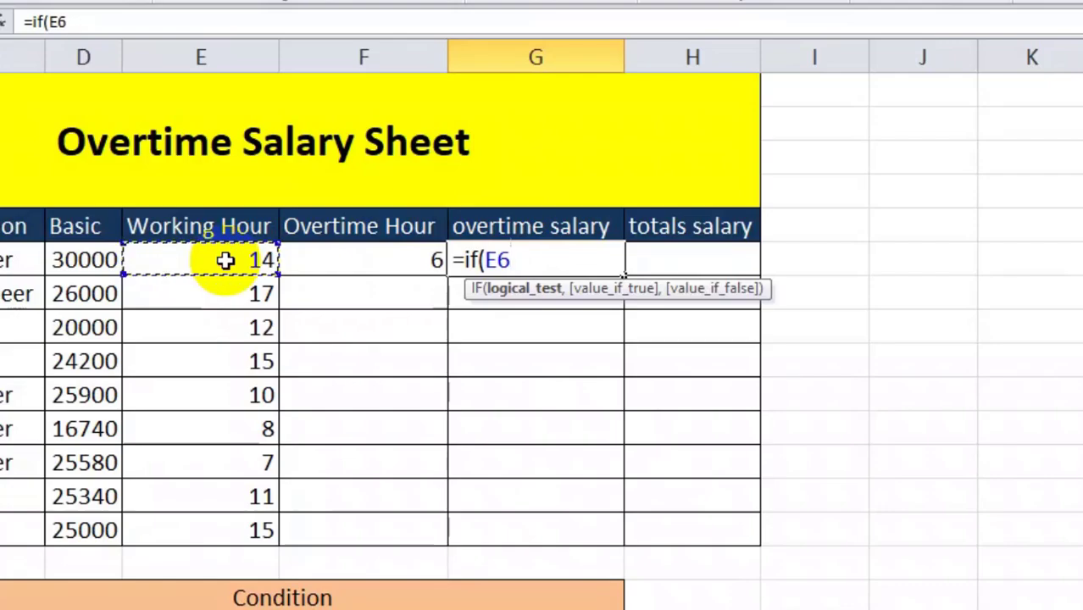
pyautogui.write('>')
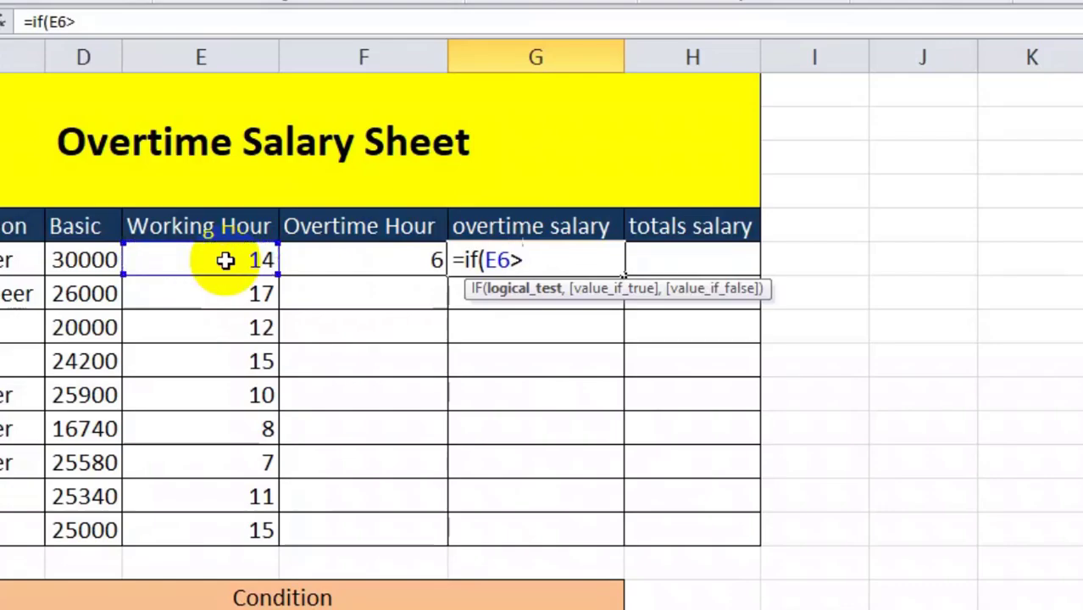
pyautogui.write('4,')
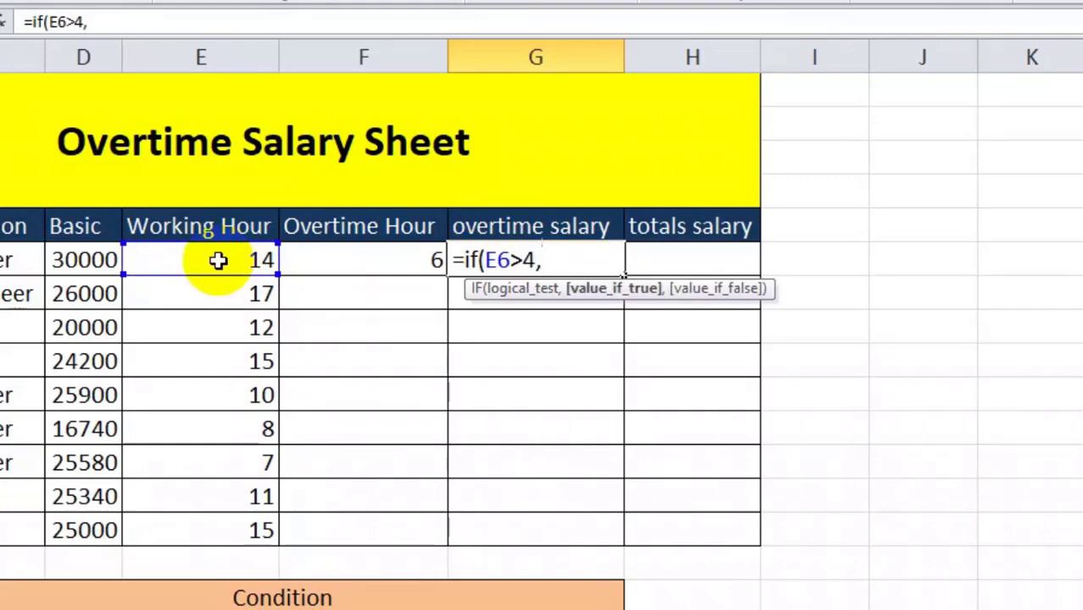
pyautogui.write('(4*')
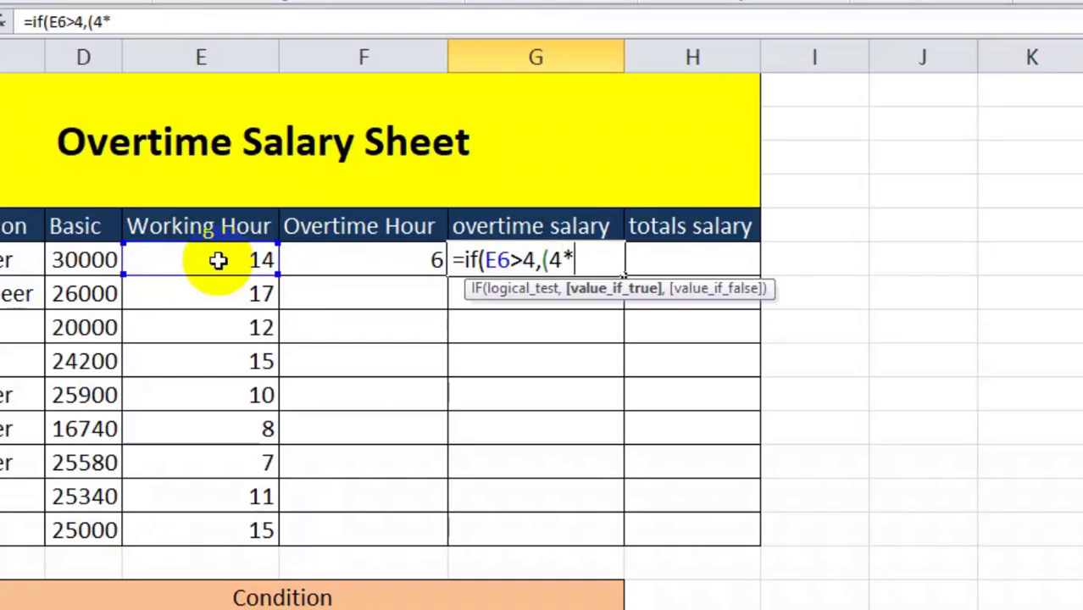
pyautogui.write('200')
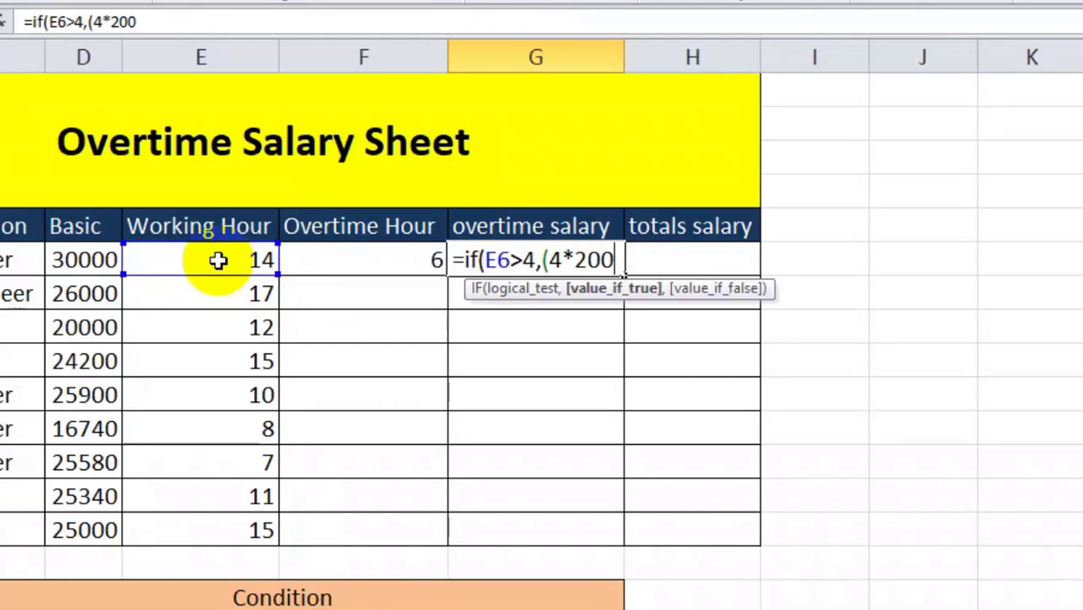
pyautogui.write('+(')
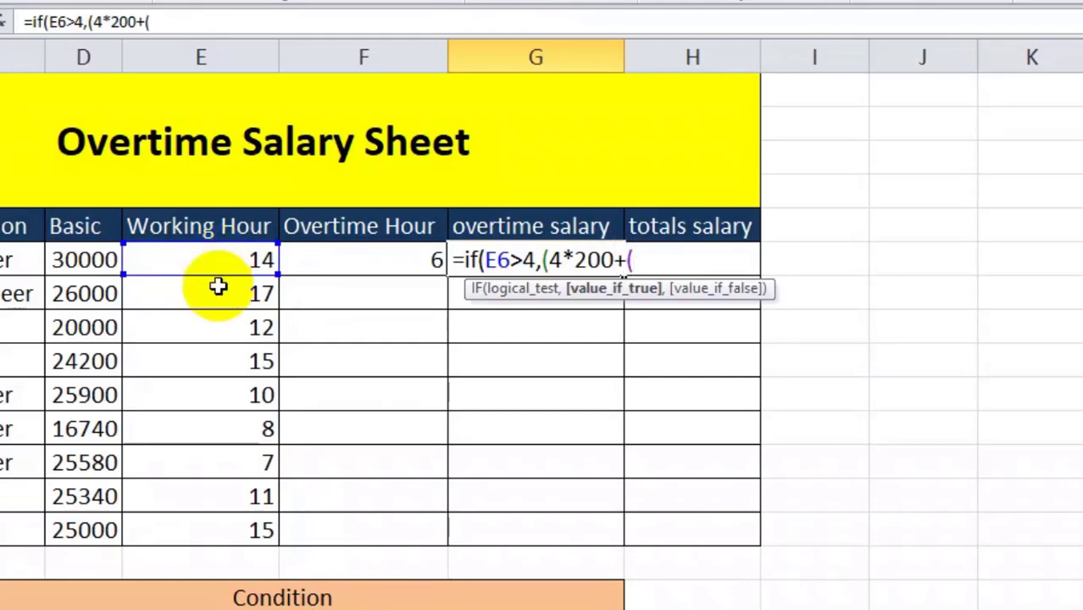
pyautogui.click(356, 258)
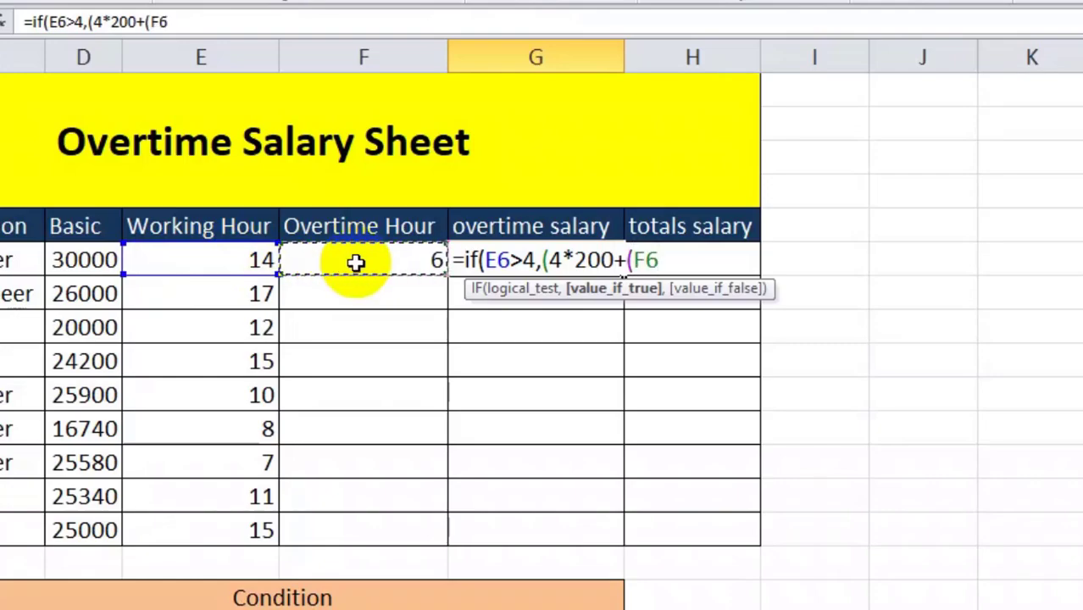
pyautogui.write('-$')
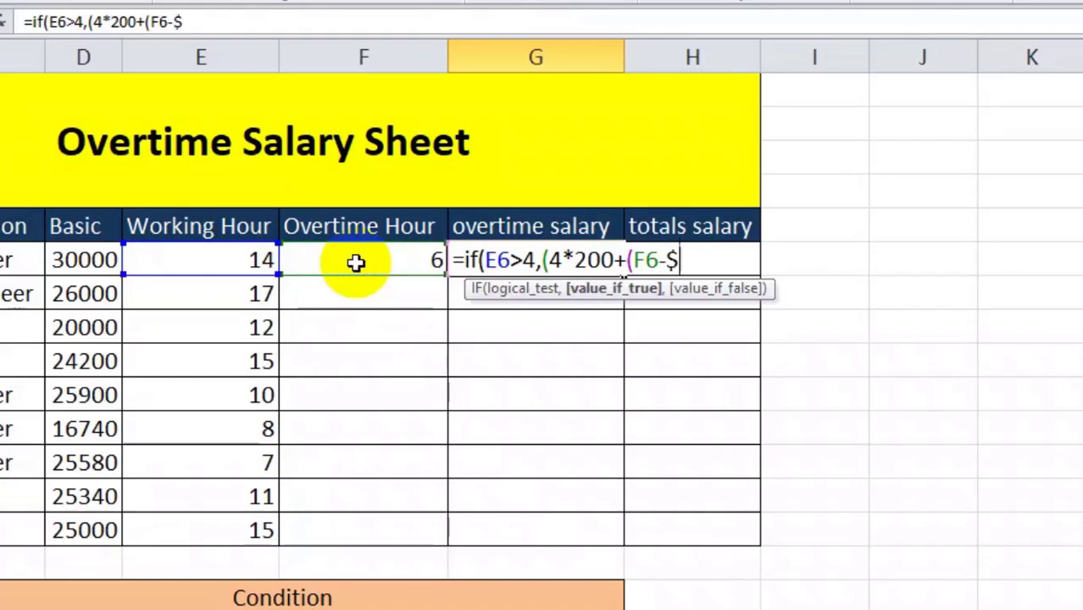
pyautogui.press('BackSpace')
pyautogui.write('4)*')
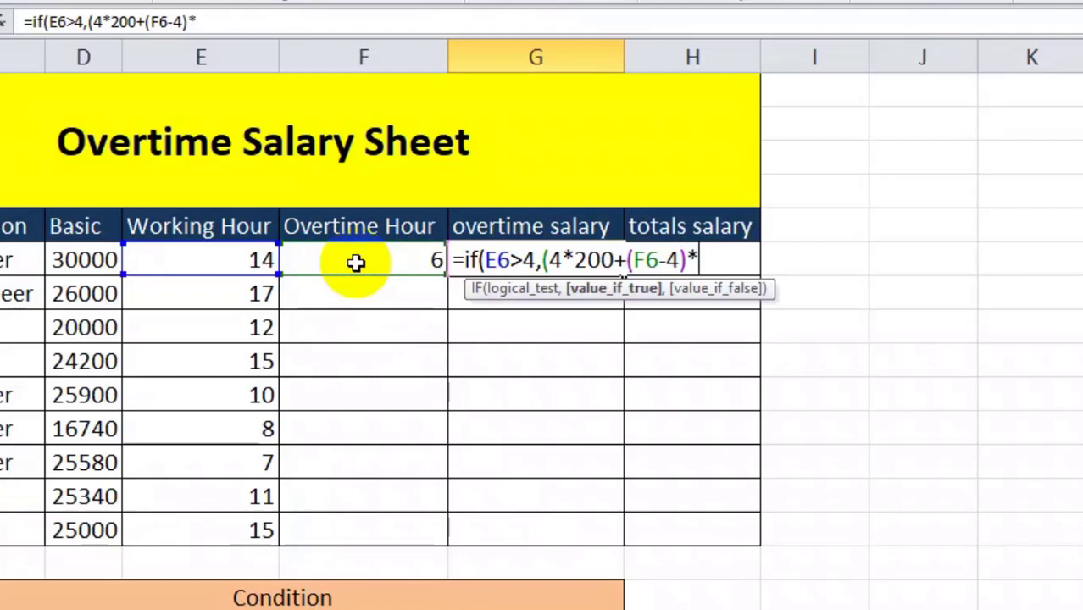
pyautogui.write('300')
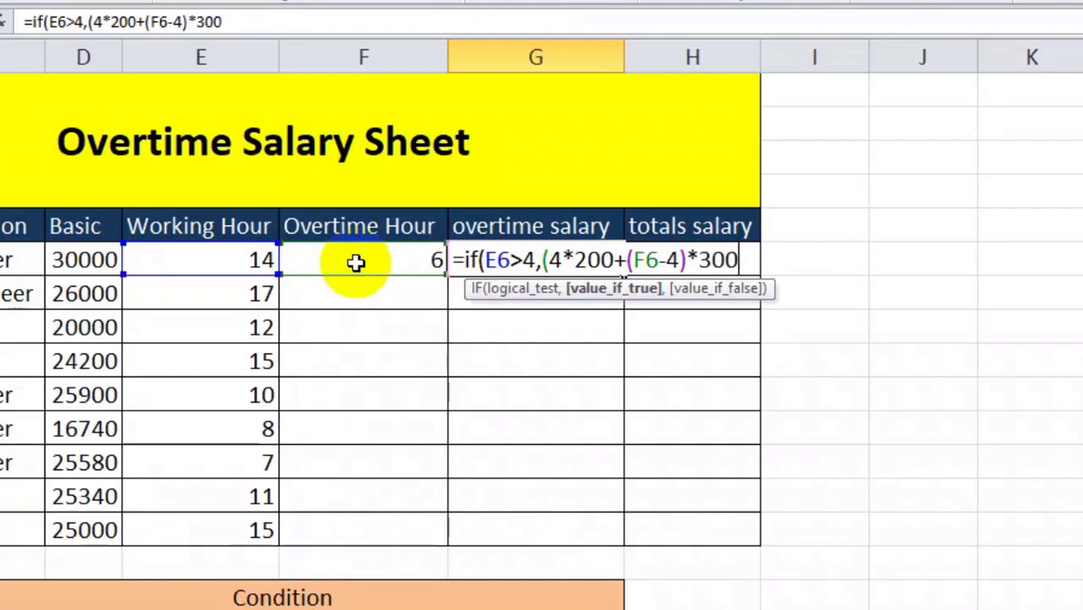
pyautogui.write('),')
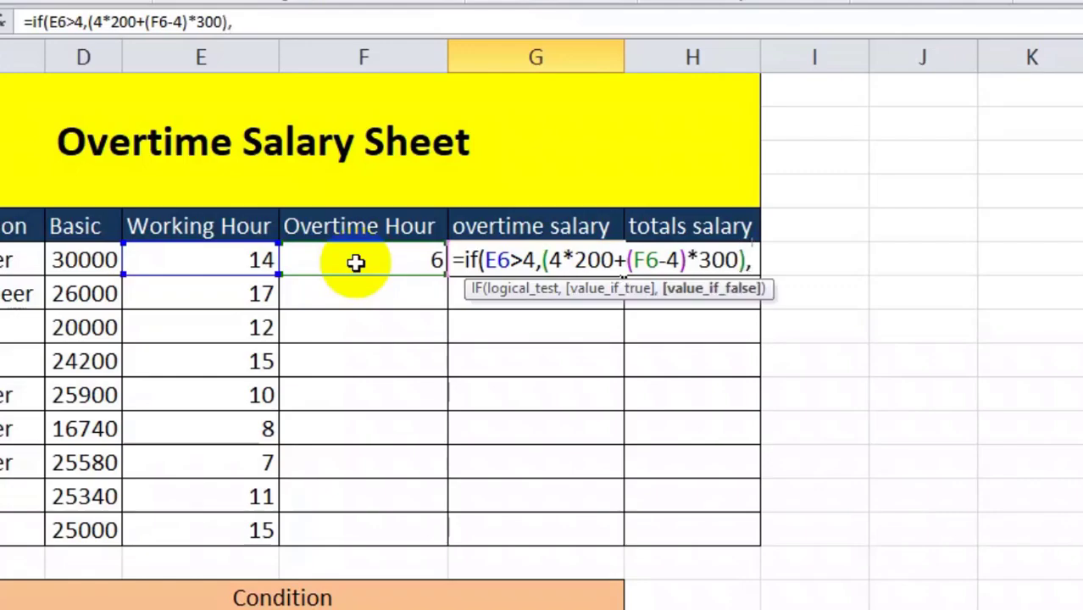
# Complete the G6 overtime salary formula with the false value E6*200, closing it as =IF(E6>4,(4*200+(F6-4)*300),E6*200)
pyautogui.click(206, 256)
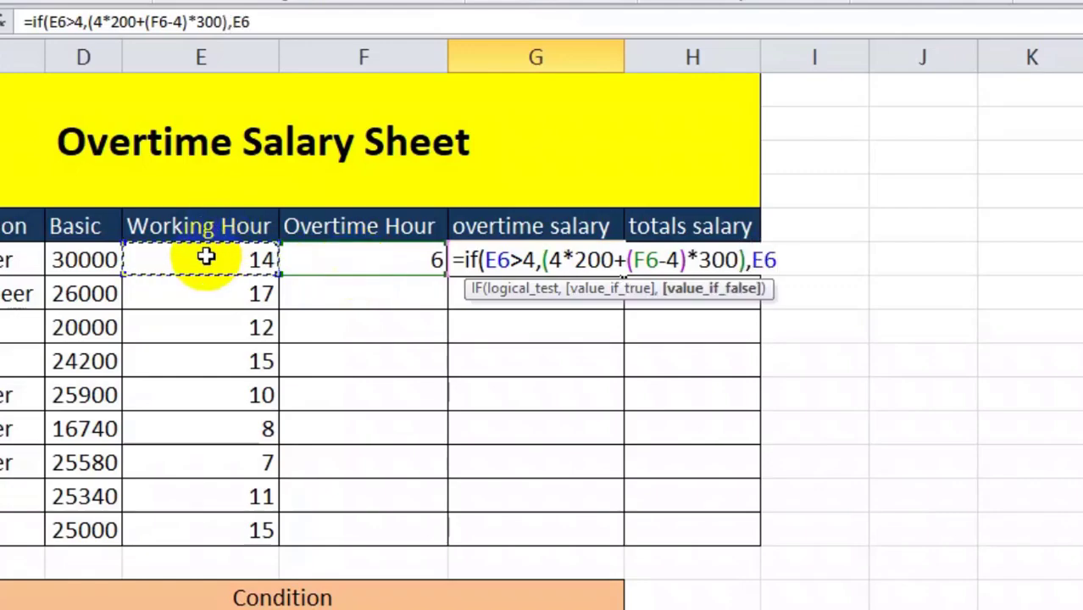
pyautogui.write('8')
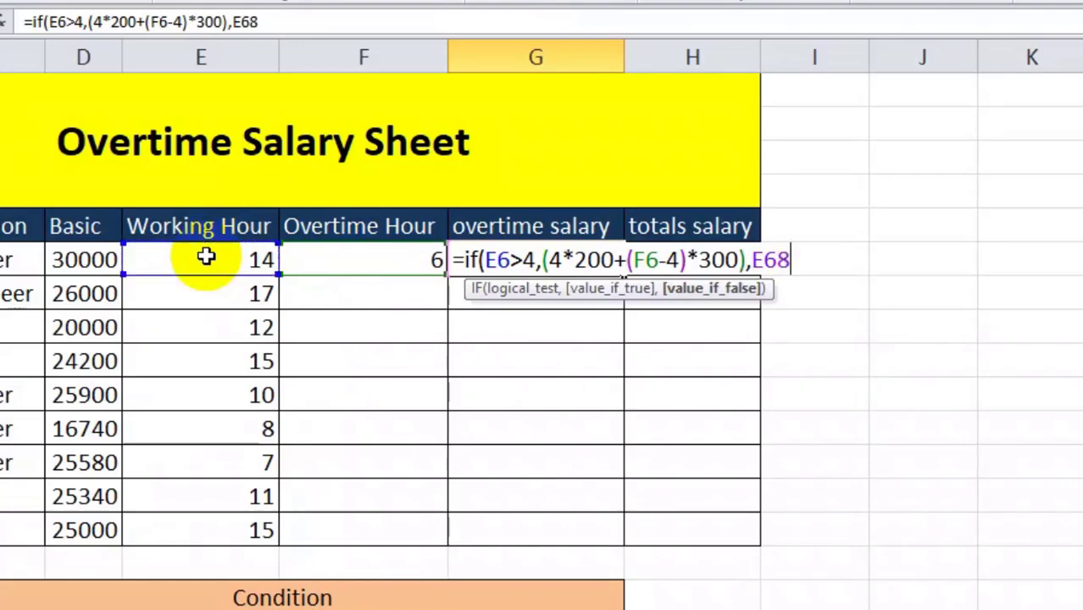
pyautogui.write('200')
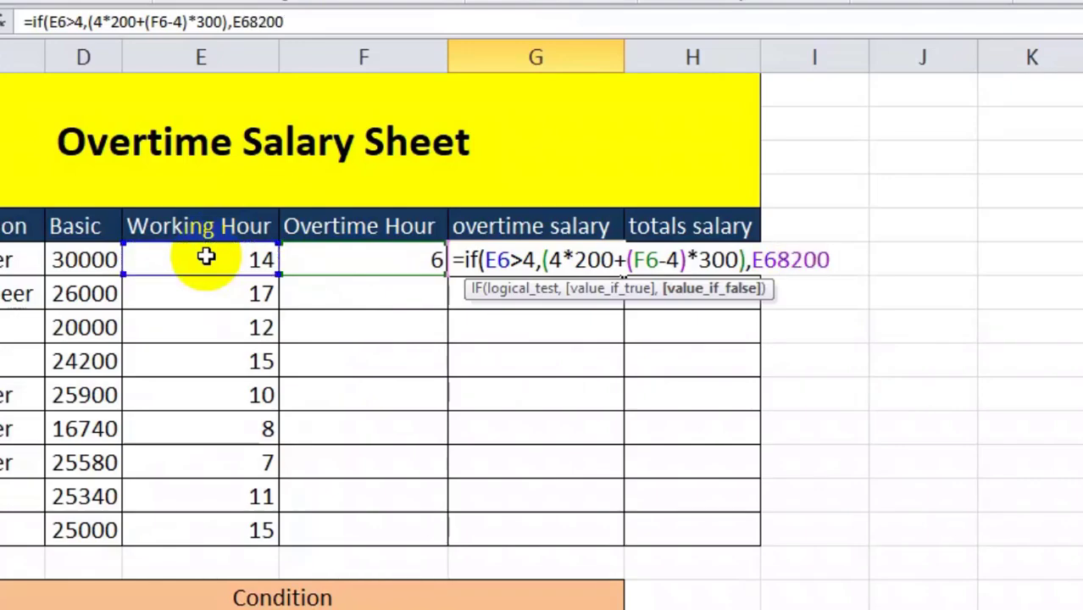
pyautogui.press('BackSpace')
pyautogui.press('BackSpace')
pyautogui.press('BackSpace')
pyautogui.press('BackSpace')
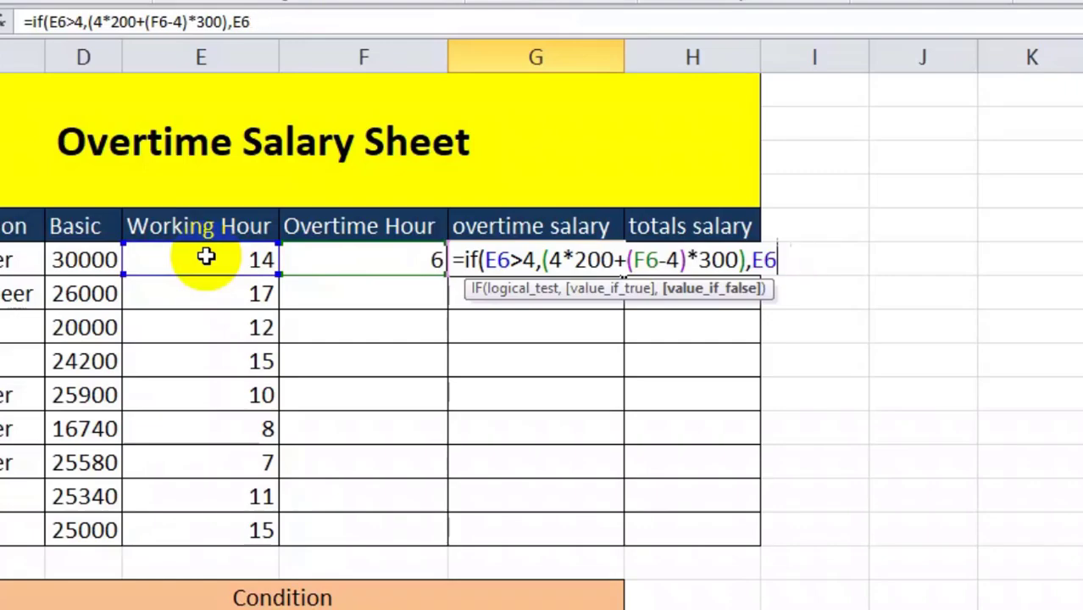
pyautogui.write('*200')
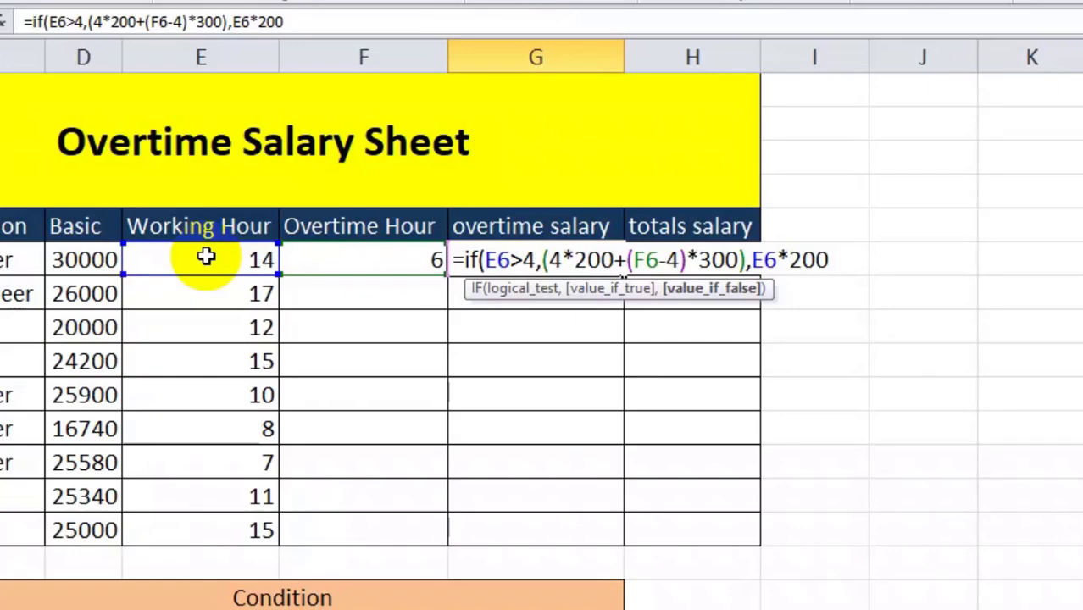
pyautogui.write(')')
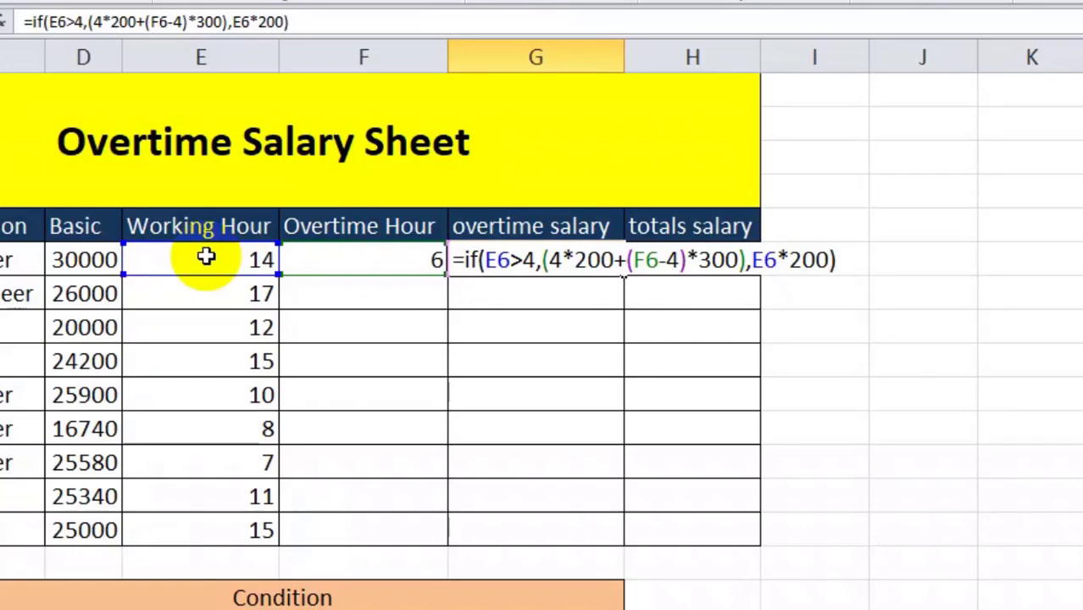
pyautogui.press('Return')
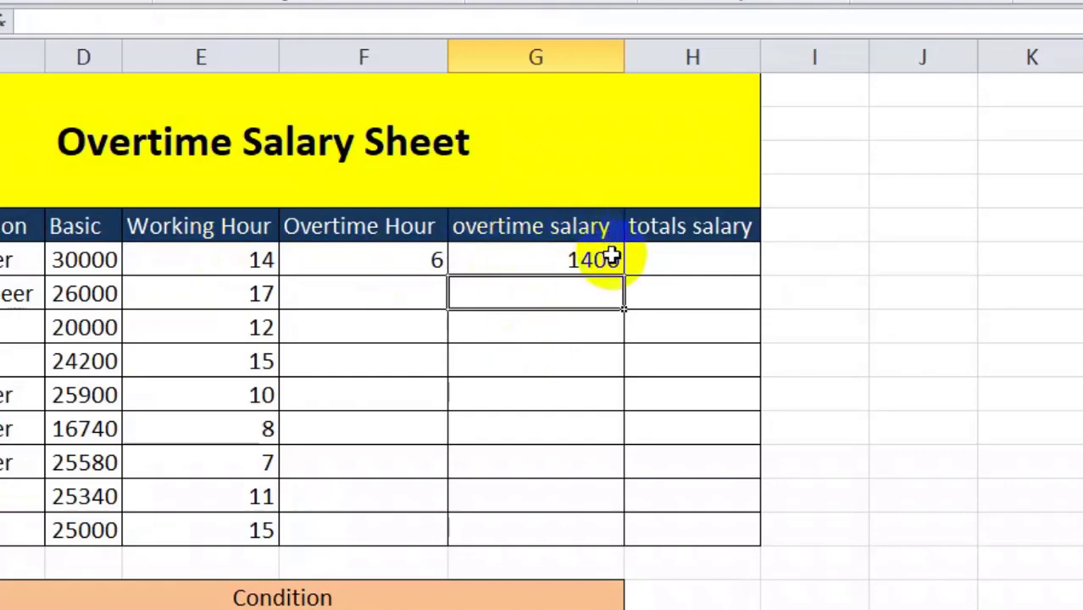
pyautogui.click(555, 257)
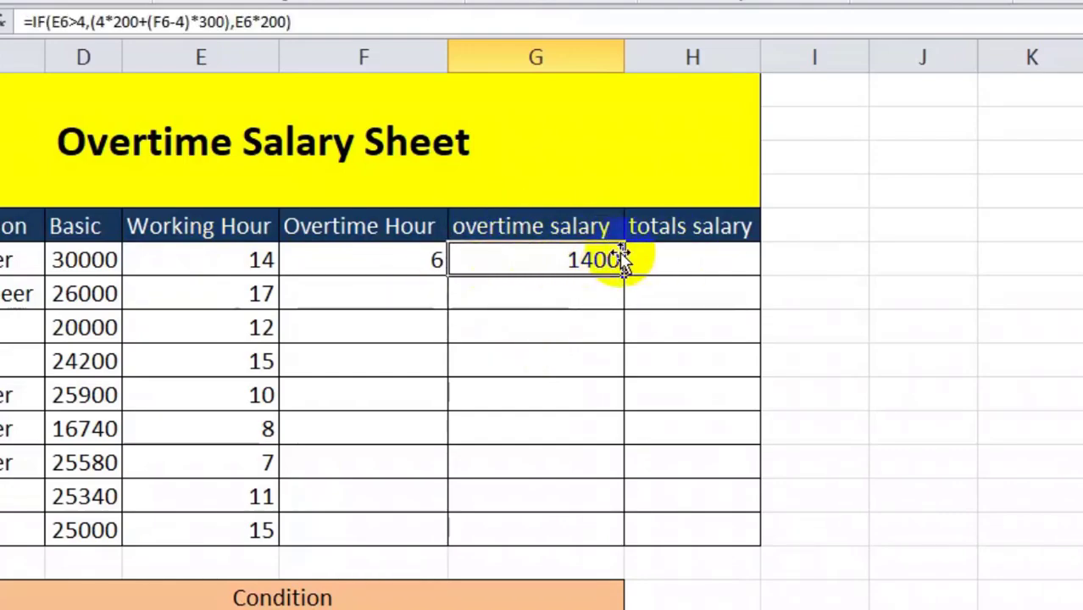
# Enter the formula =SUM(D6+G6) in the first totals salary cell, H6
pyautogui.click(686, 248)
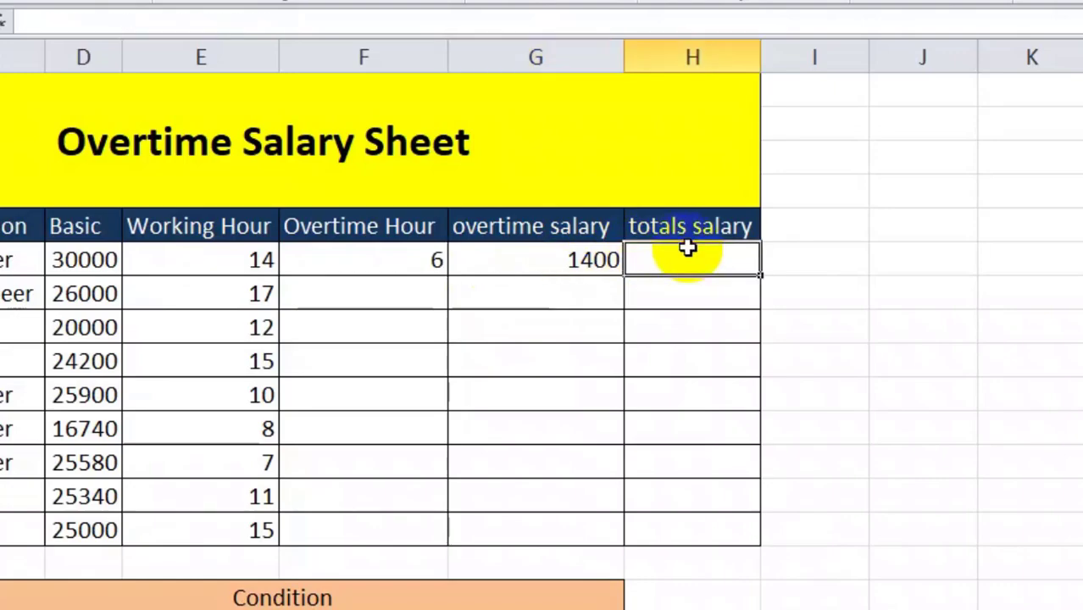
pyautogui.write('=su')
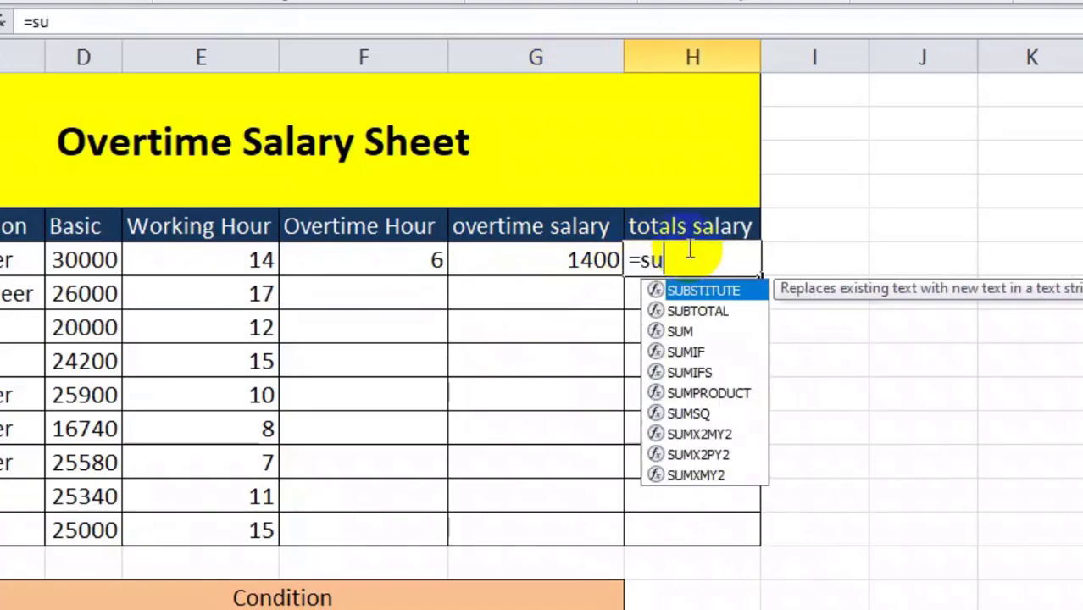
pyautogui.write('m(')
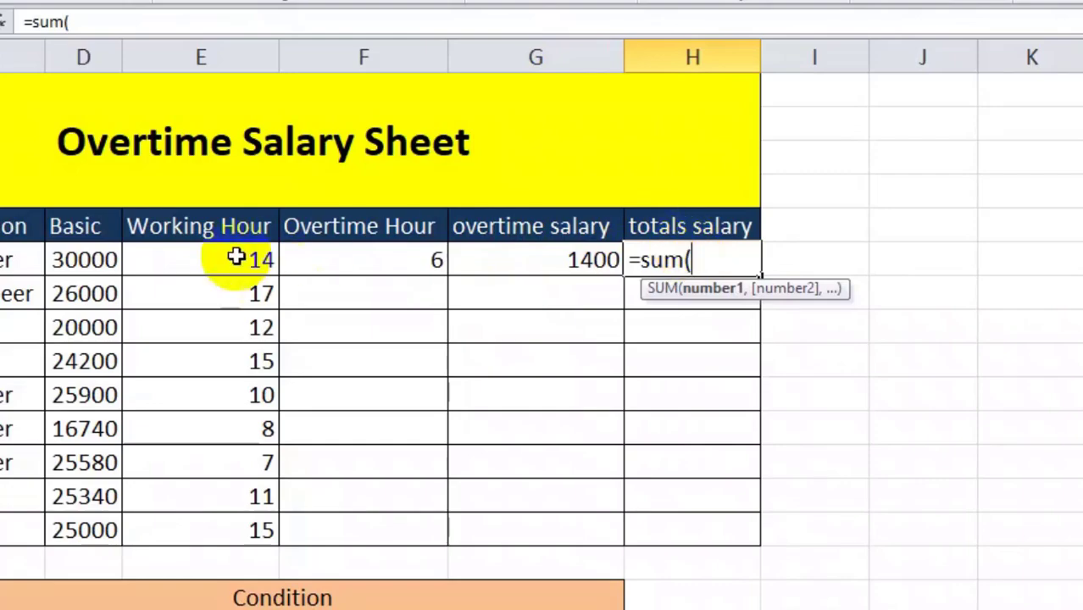
pyautogui.click(95, 254)
pyautogui.write('+')
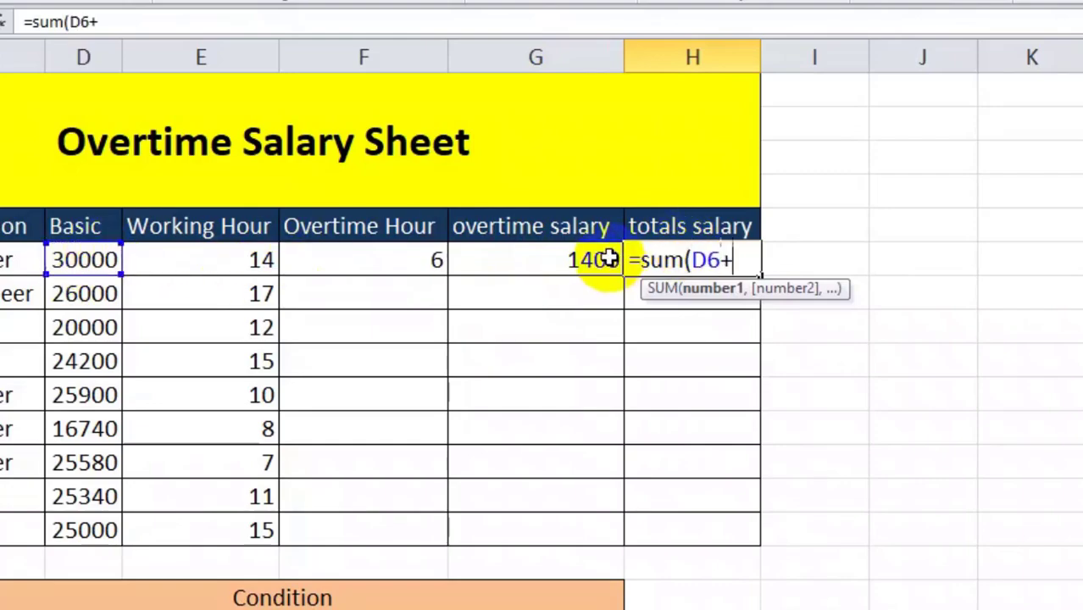
pyautogui.click(521, 261)
pyautogui.write(')')
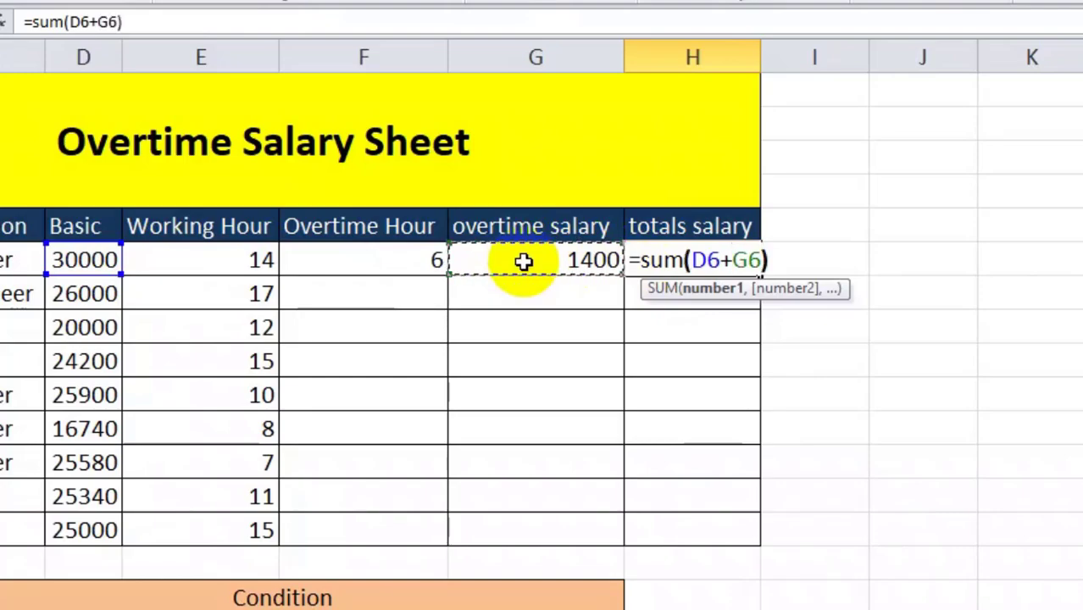
pyautogui.press('Return')
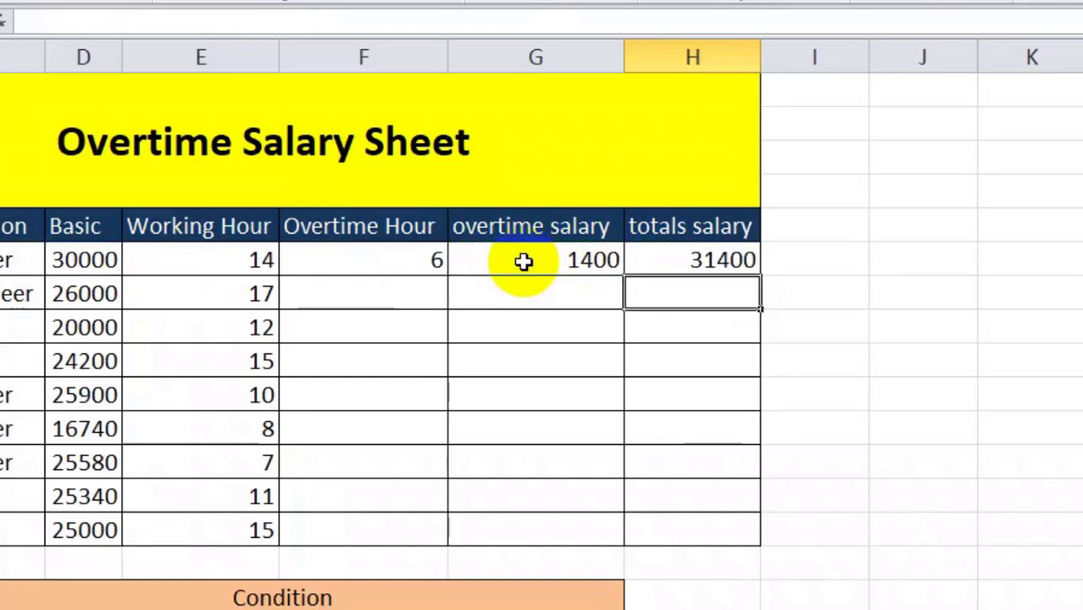
# Fill the Overtime Hour, overtime salary and totals salary formulas down to the last employee row
pyautogui.click(420, 265)
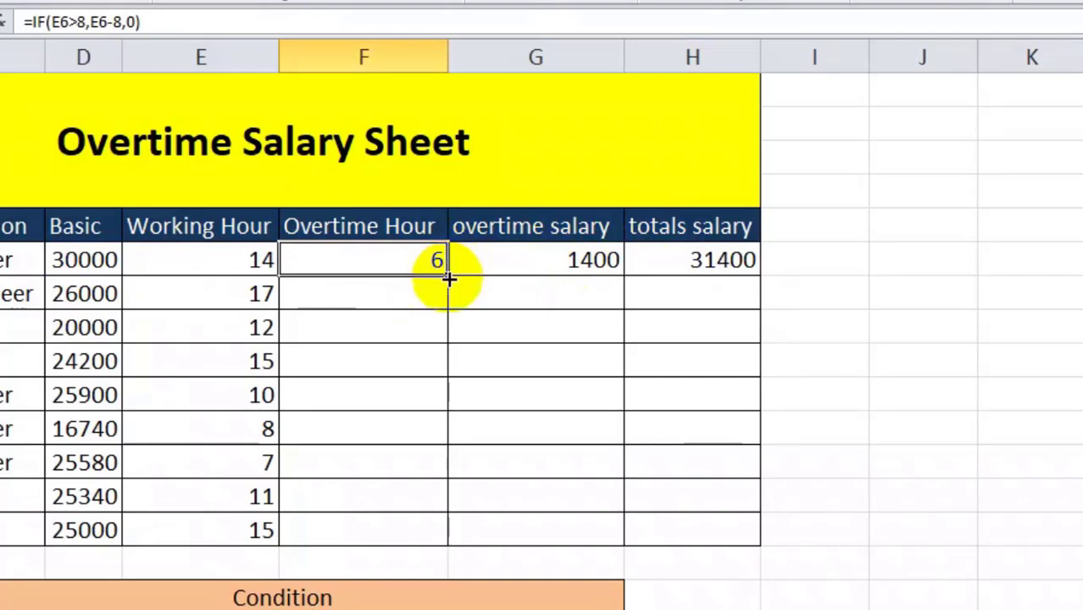
pyautogui.doubleClick(447, 277)
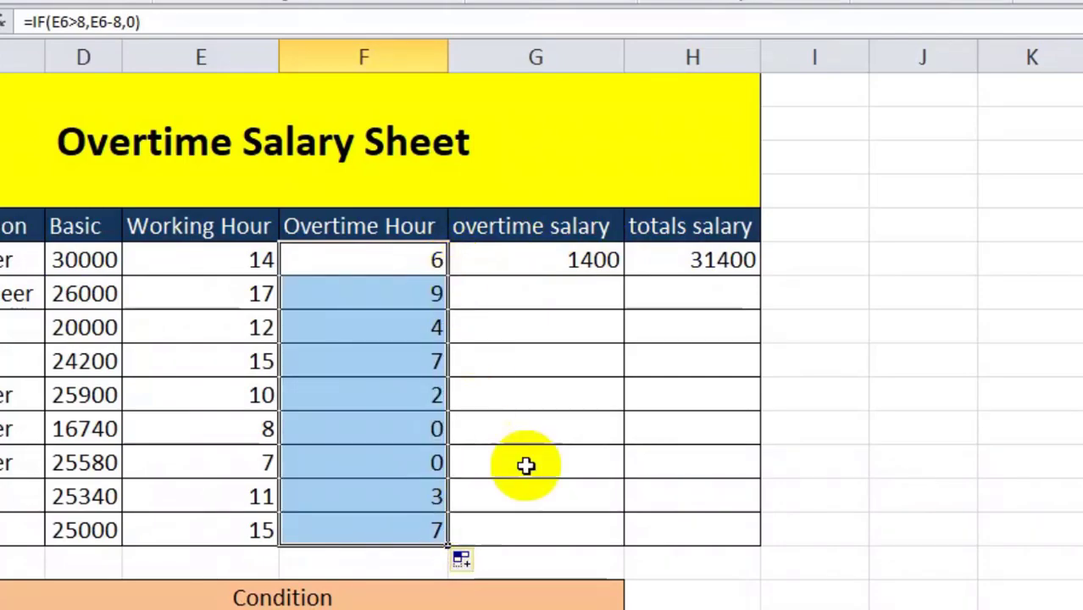
pyautogui.click(593, 262)
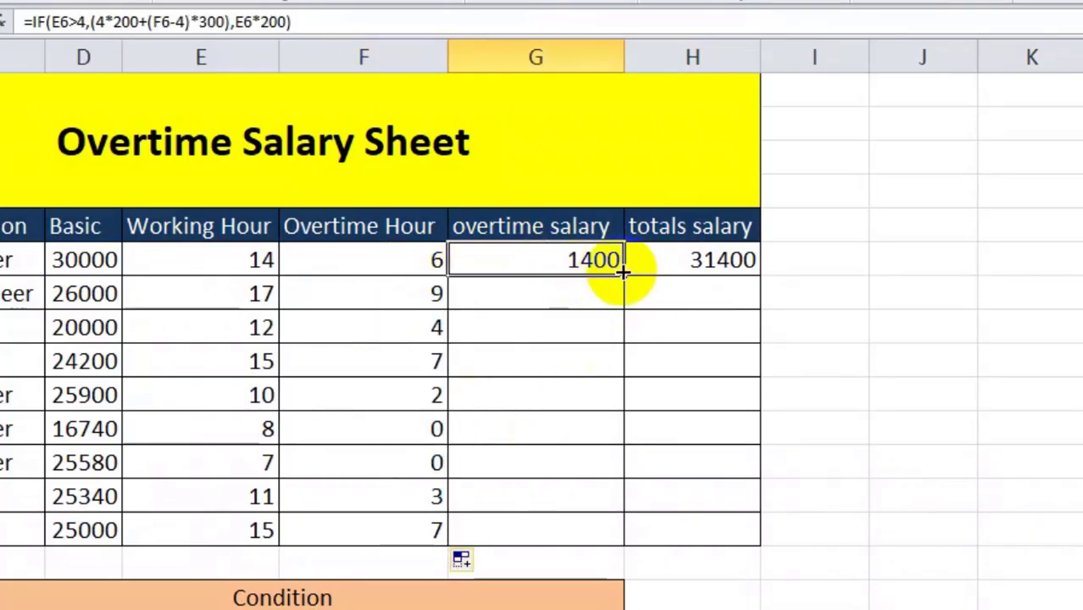
pyautogui.doubleClick(623, 275)
pyautogui.click(707, 259)
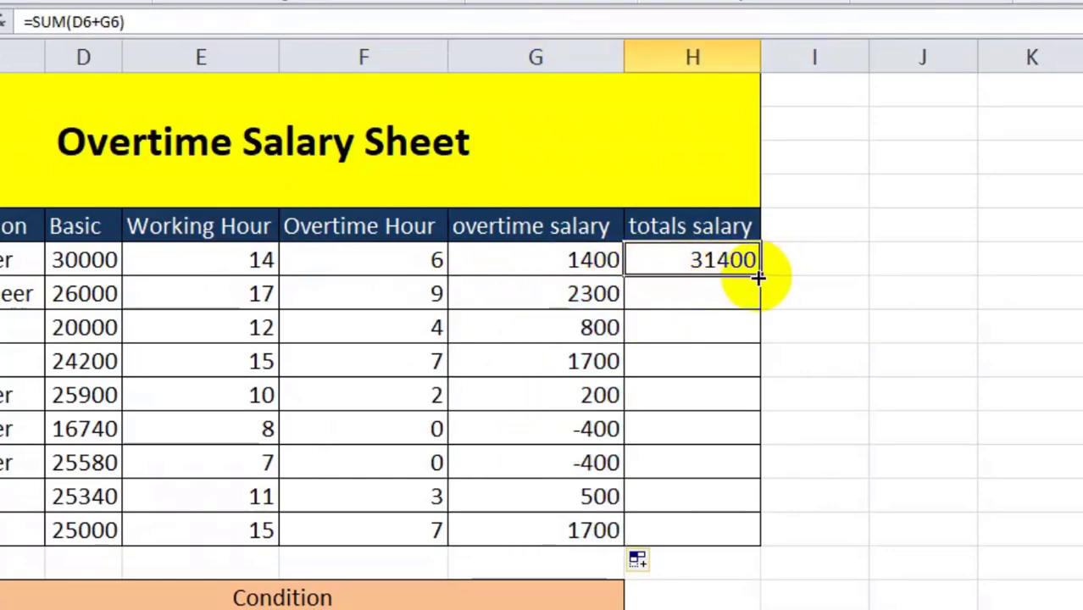
pyautogui.doubleClick(758, 271)
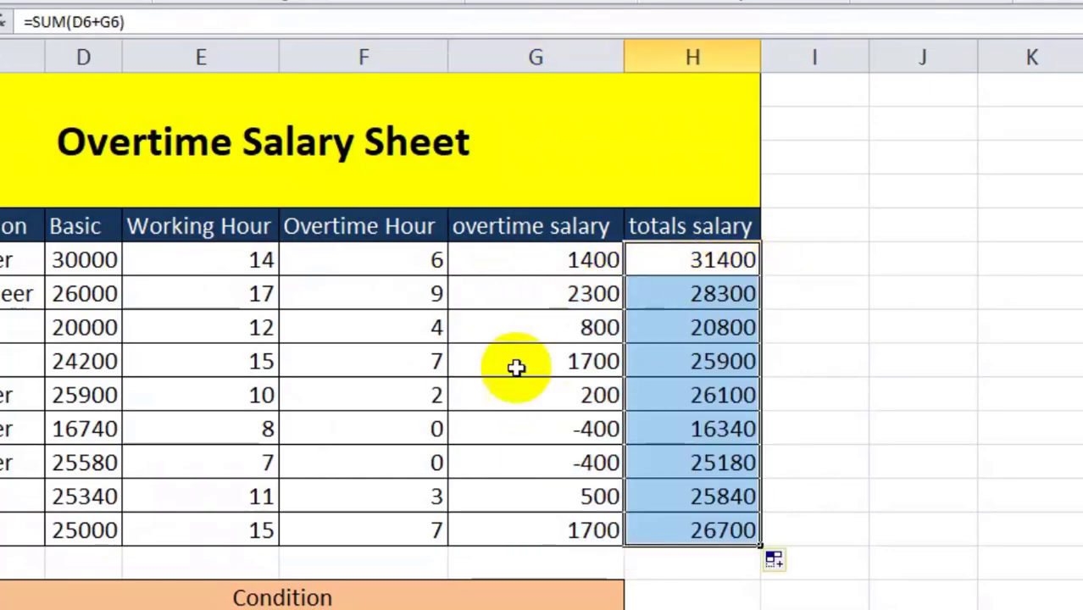
# Compare working hours with the overtime hour formulas in several employee rows to verify the results
pyautogui.click(238, 433)
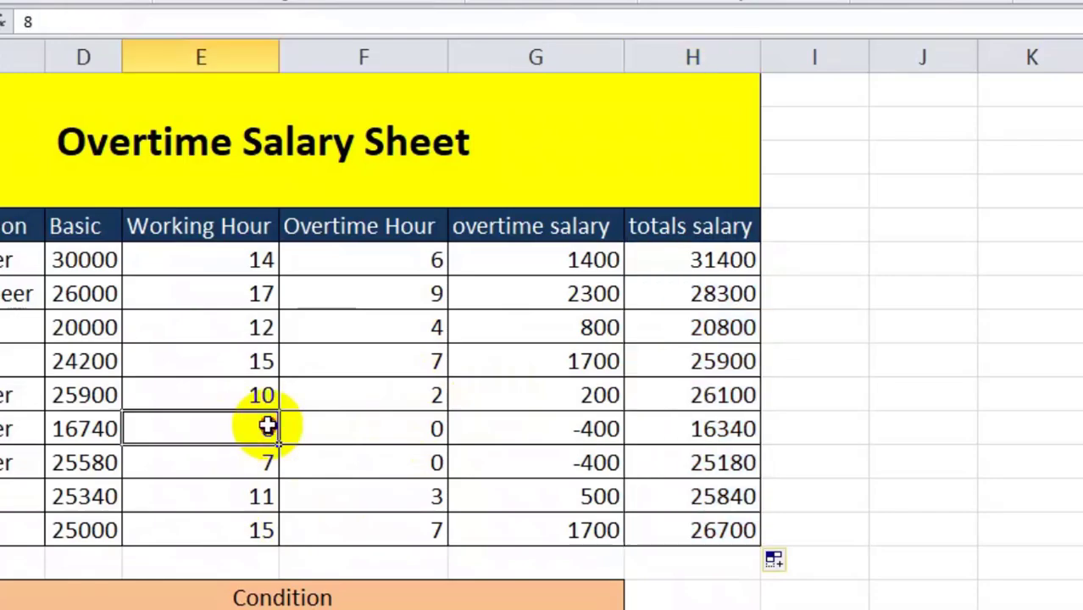
pyautogui.click(427, 430)
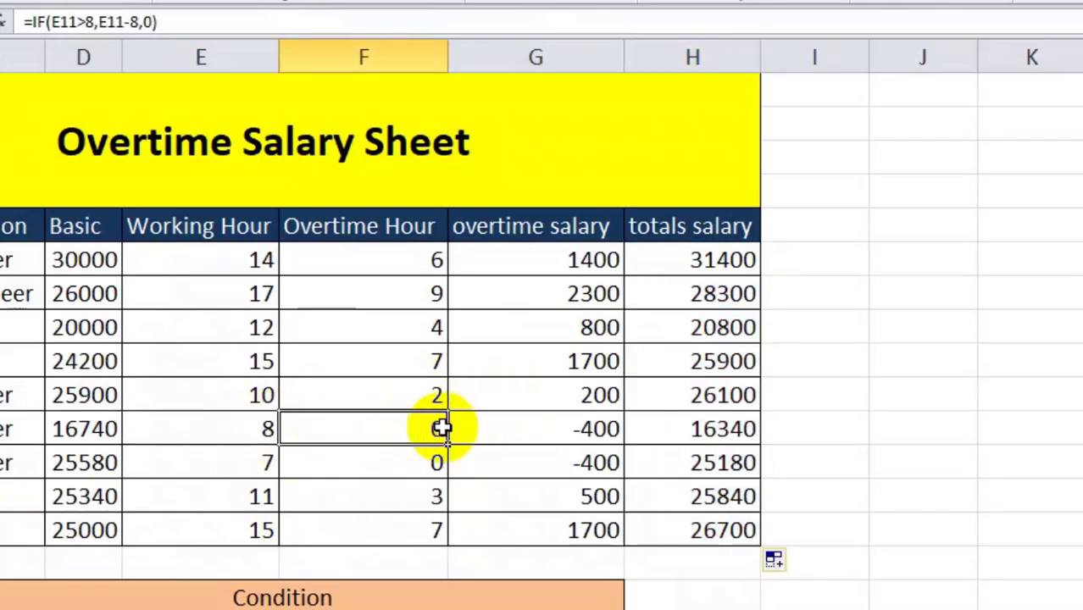
pyautogui.click(256, 465)
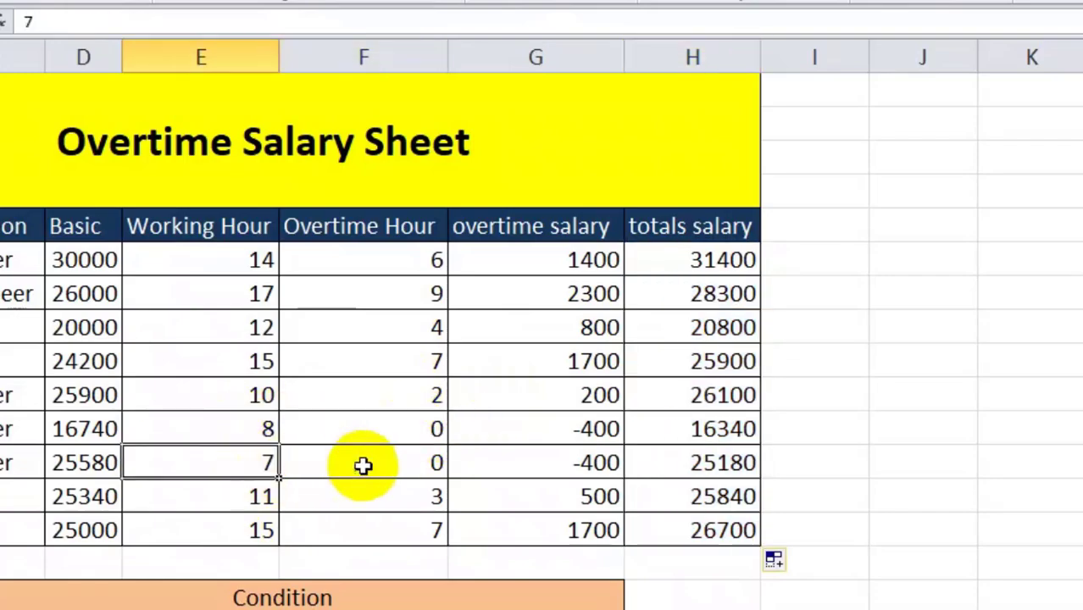
pyautogui.click(415, 462)
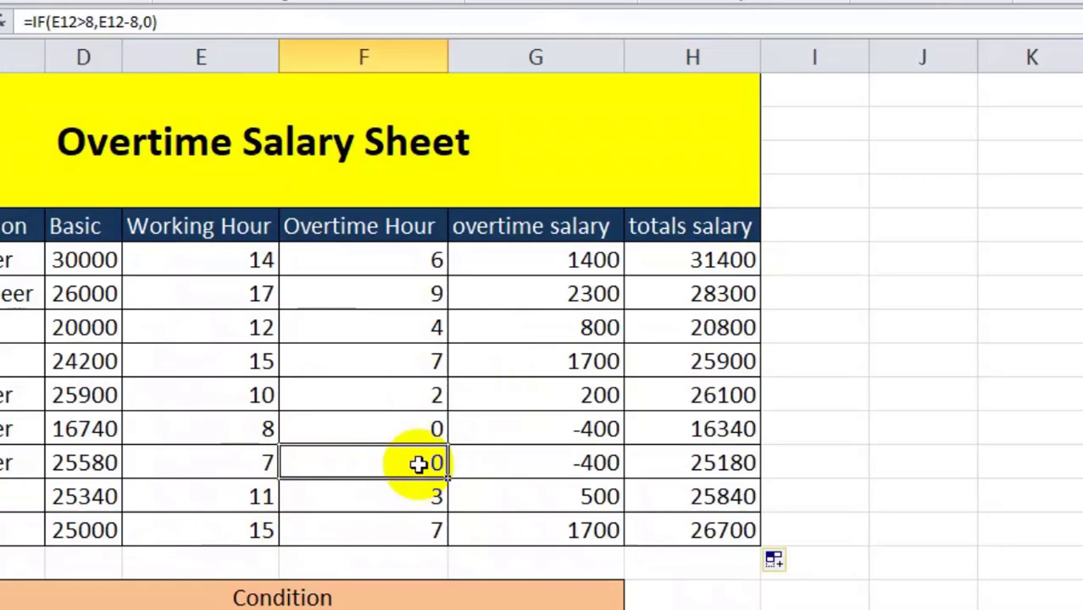
pyautogui.click(409, 393)
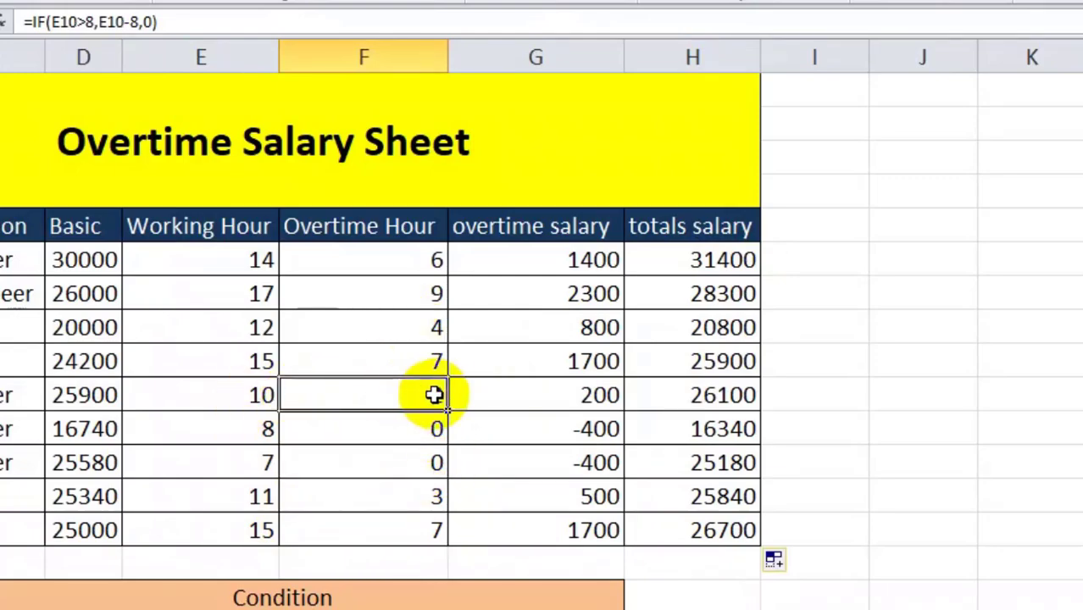
pyautogui.click(260, 531)
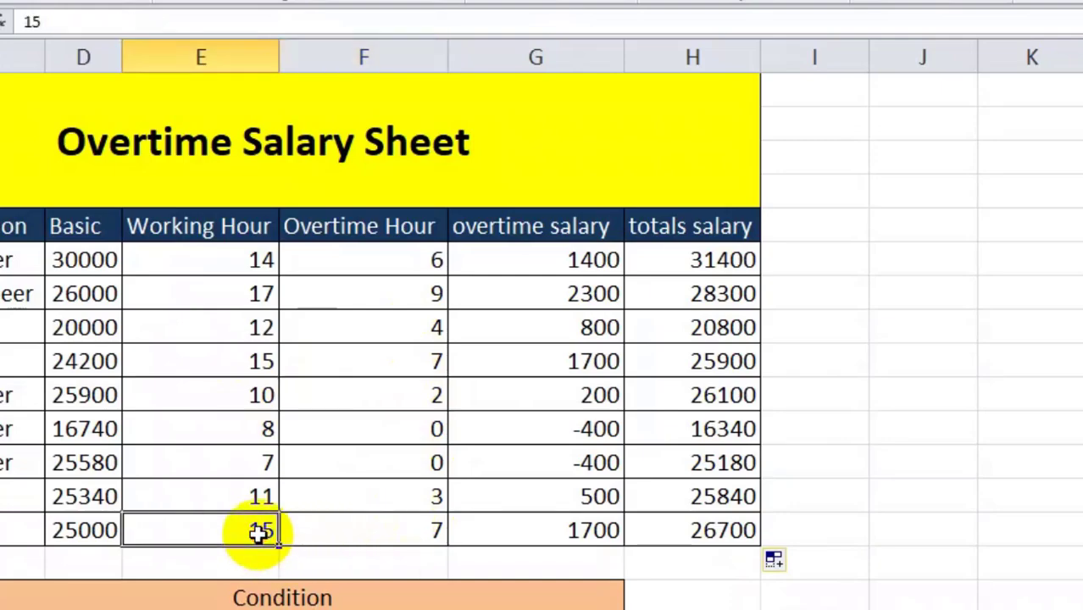
pyautogui.click(434, 527)
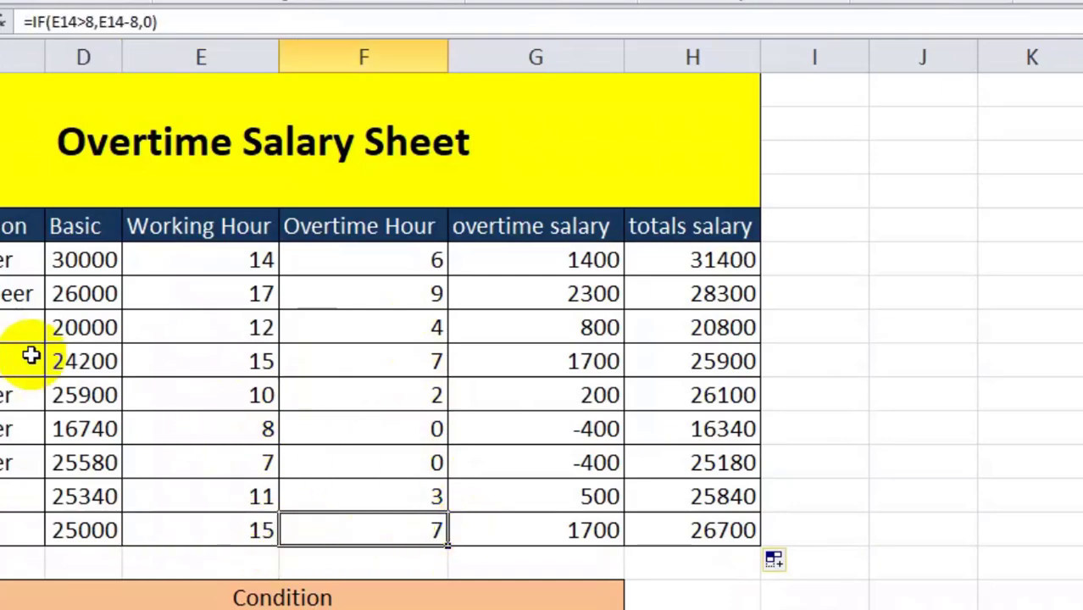